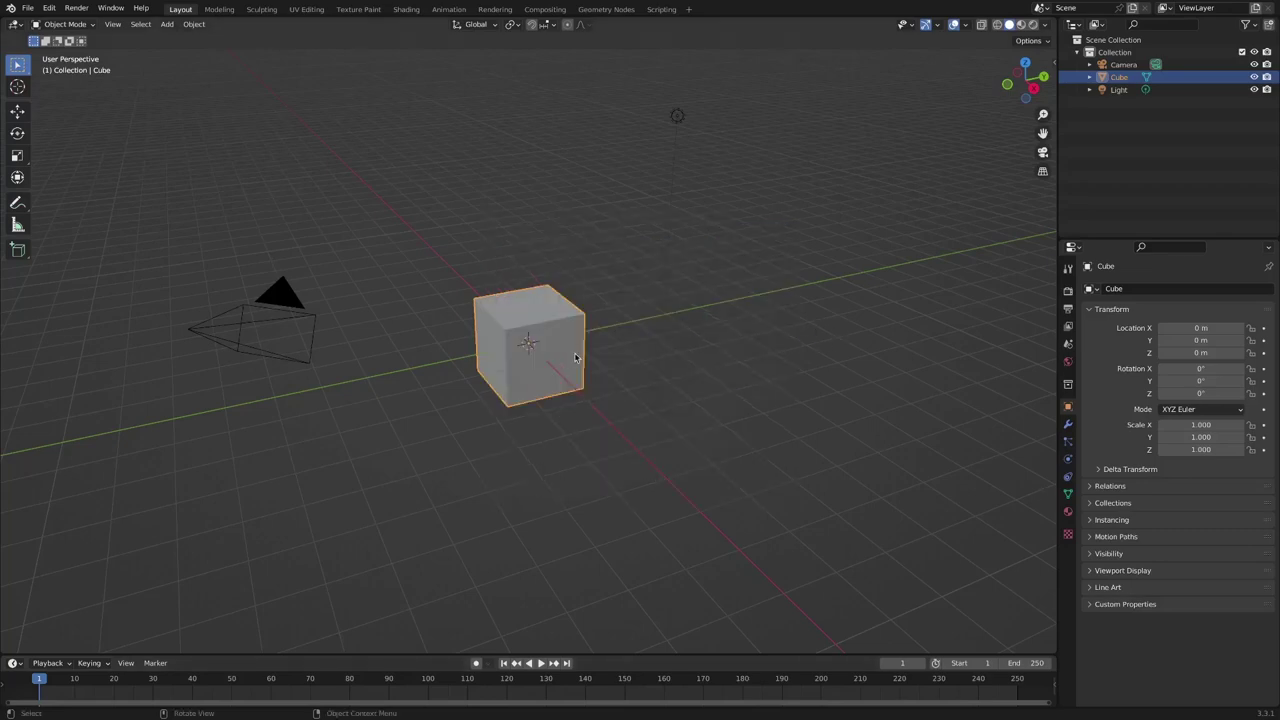
# Step: Delete the default cube and view the scene from the front
pyautogui.press('x')
pyautogui.click(571, 368)
pyautogui.press('KP_1')
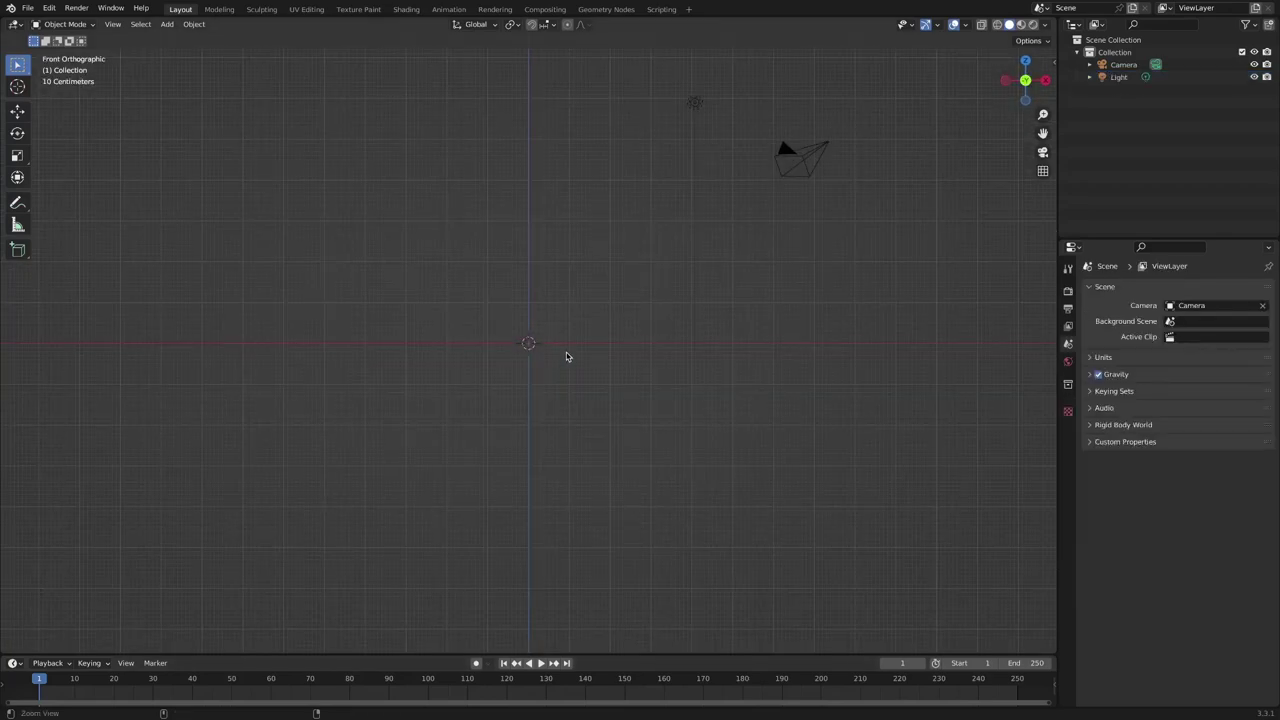
# Step: Add a single-bone armature at the world origin
pyautogui.scroll(2, 566, 357)
pyautogui.hotkey('shift', 'a')
pyautogui.moveTo(585, 306)
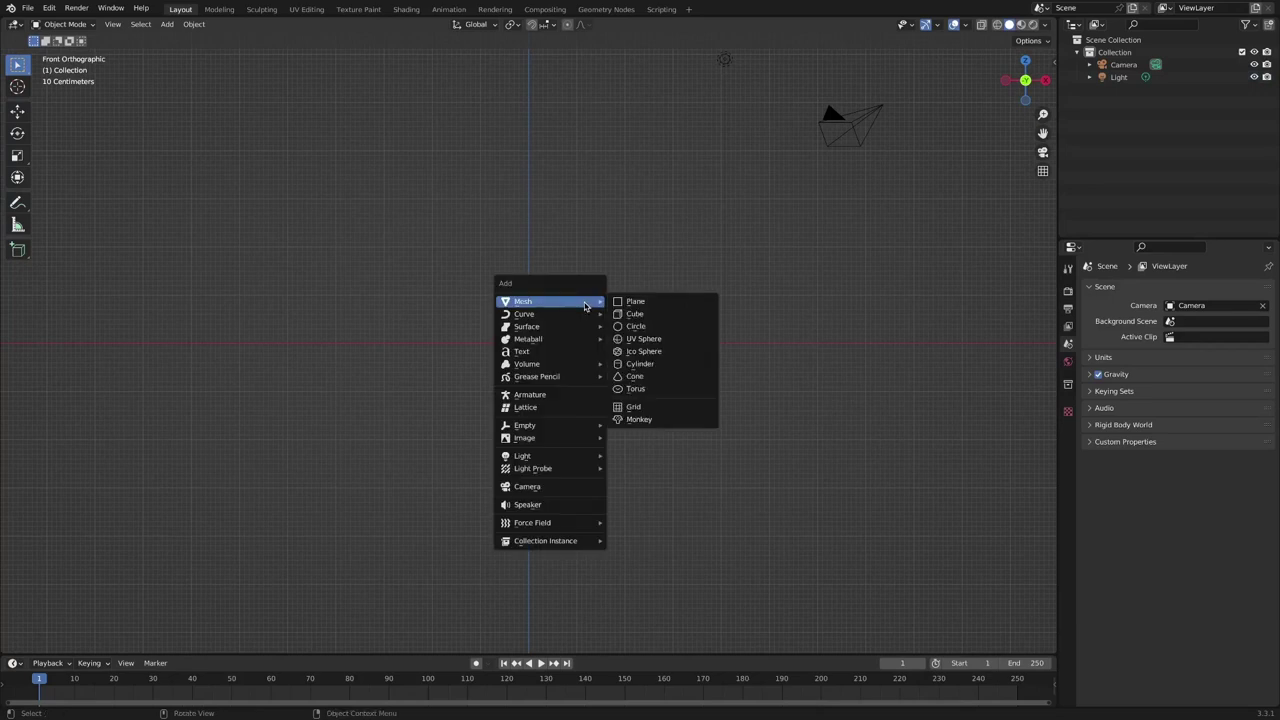
pyautogui.click(571, 392)
pyautogui.scroll(4, 608, 274)
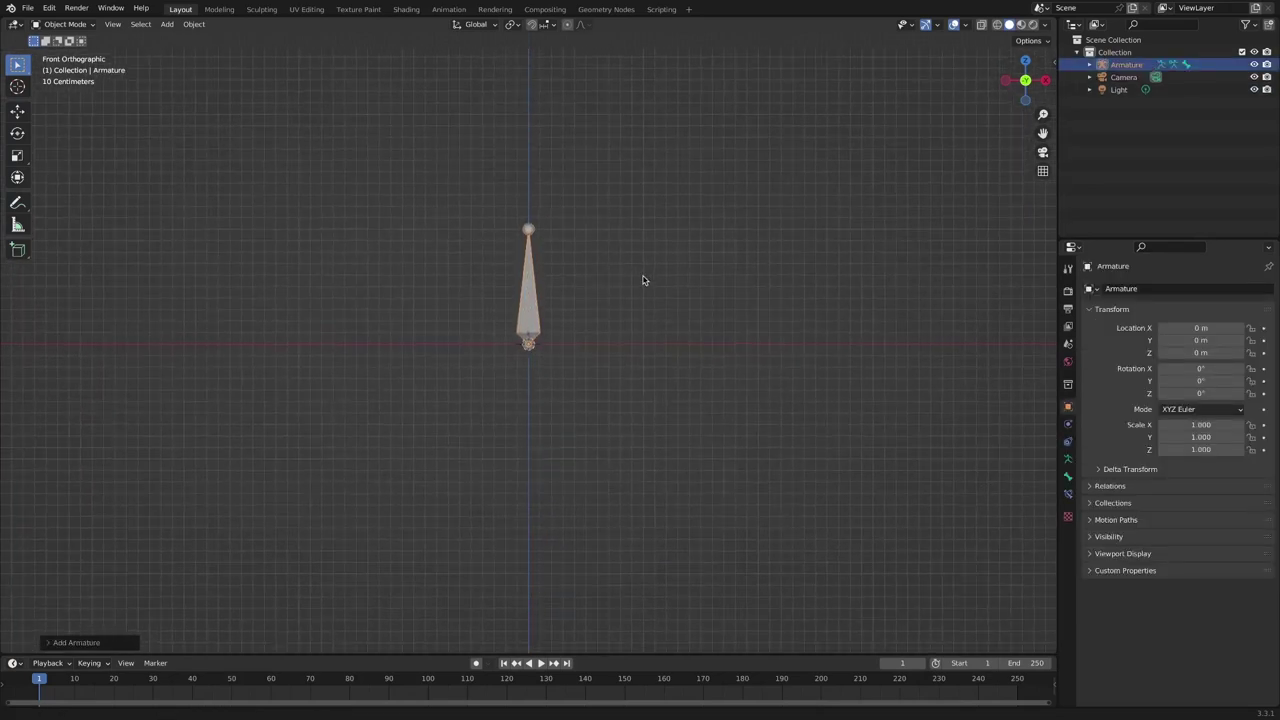
# Step: Enable the display of bone names in the armature's viewport display settings
pyautogui.click(1067, 459)
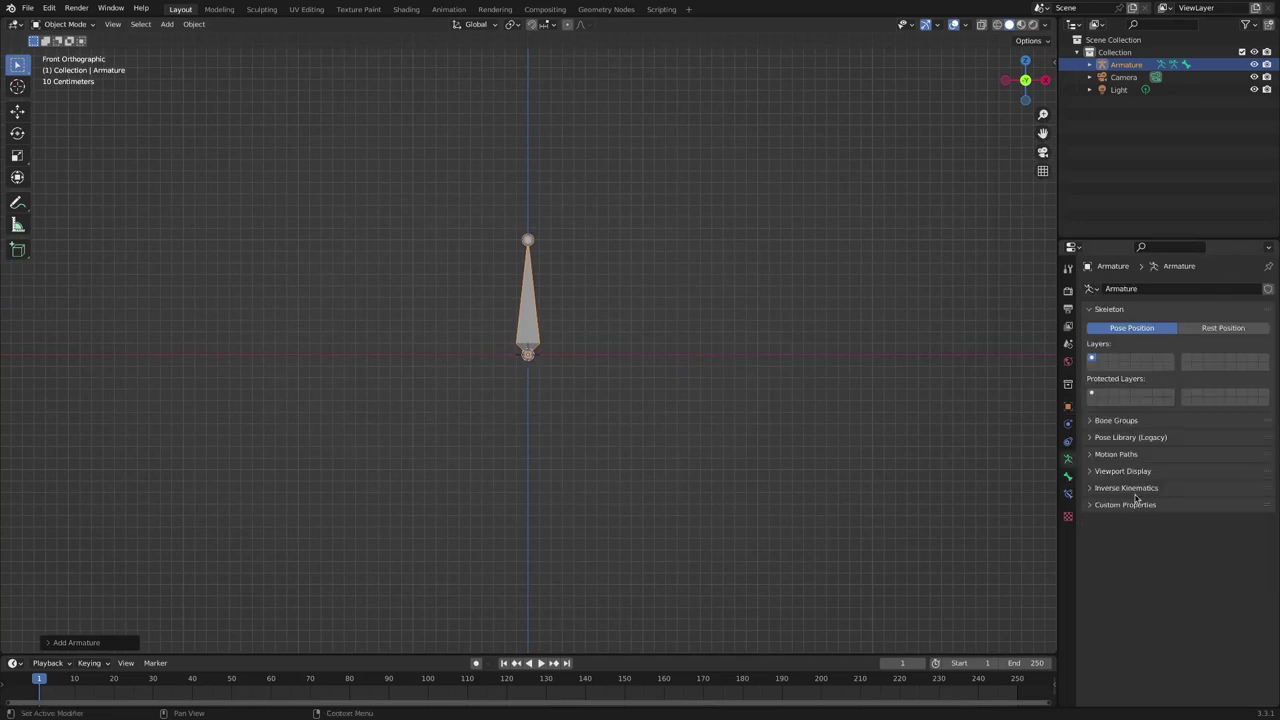
pyautogui.click(1122, 471)
pyautogui.click(1162, 505)
# Step: In Edit Mode, extrude a thigh bone and a shin bone downward to one side from the first bone's base joint
pyautogui.press('Tab')
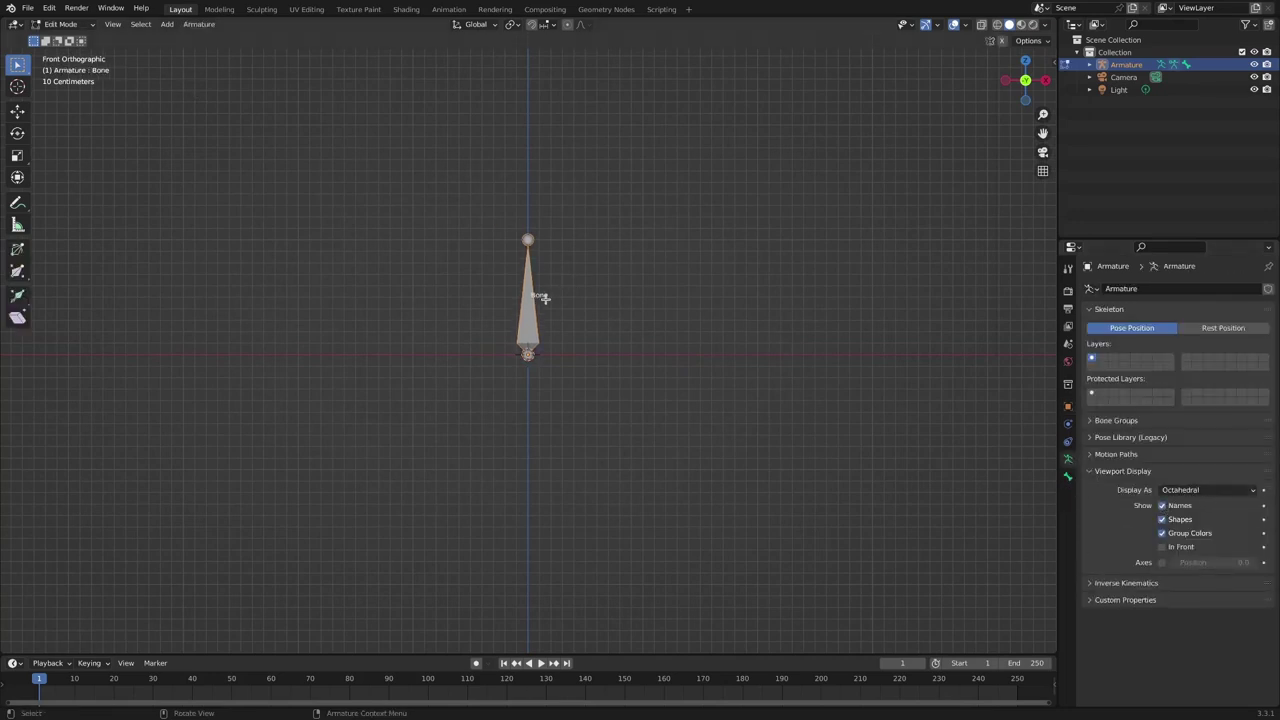
pyautogui.press('e')
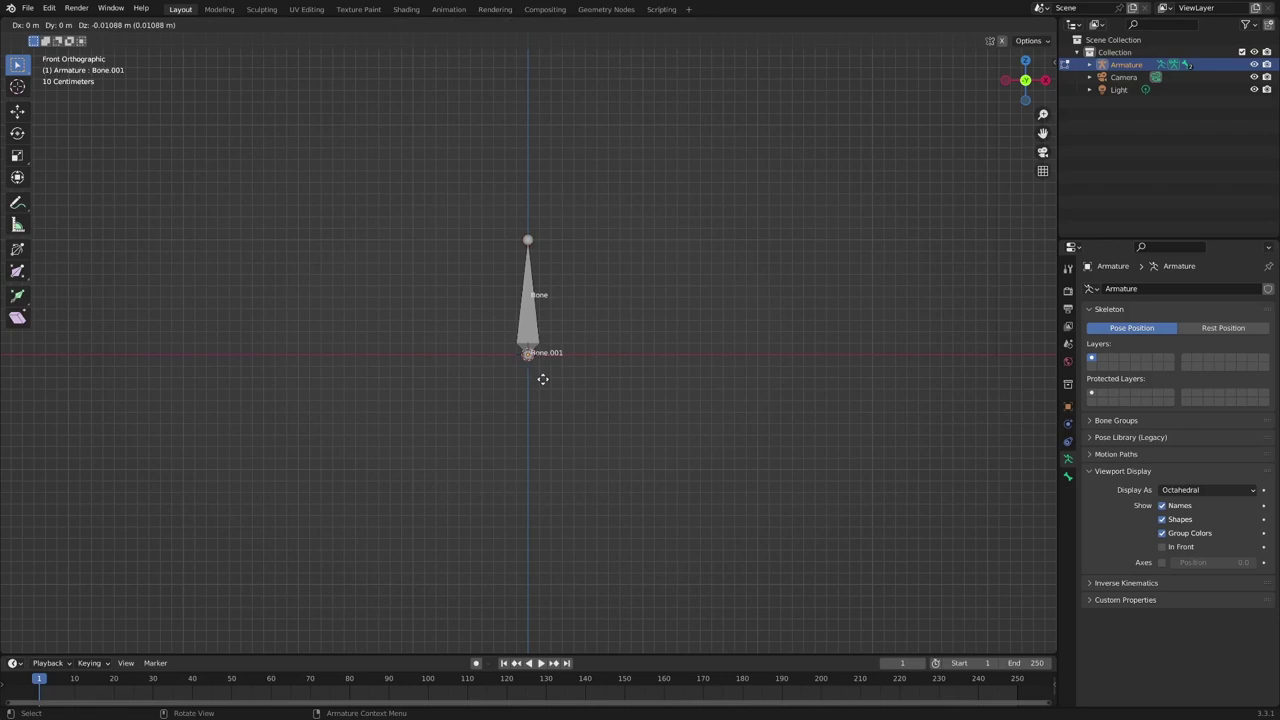
pyautogui.click(604, 434)
pyautogui.press('e')
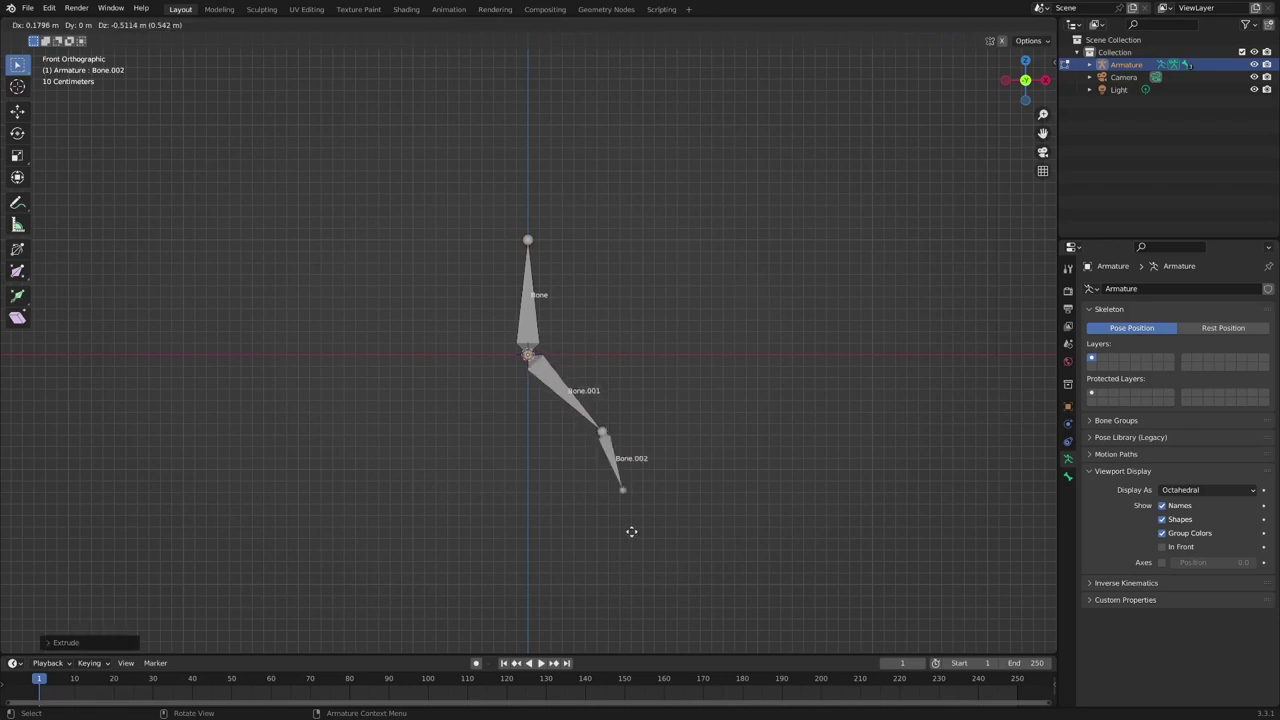
pyautogui.click(636, 545)
# Step: Extrude two bones from the ankle joint: a sideways foot bone about 0.54 m long and a downward control bone about 0.45 m long
pyautogui.press('e')
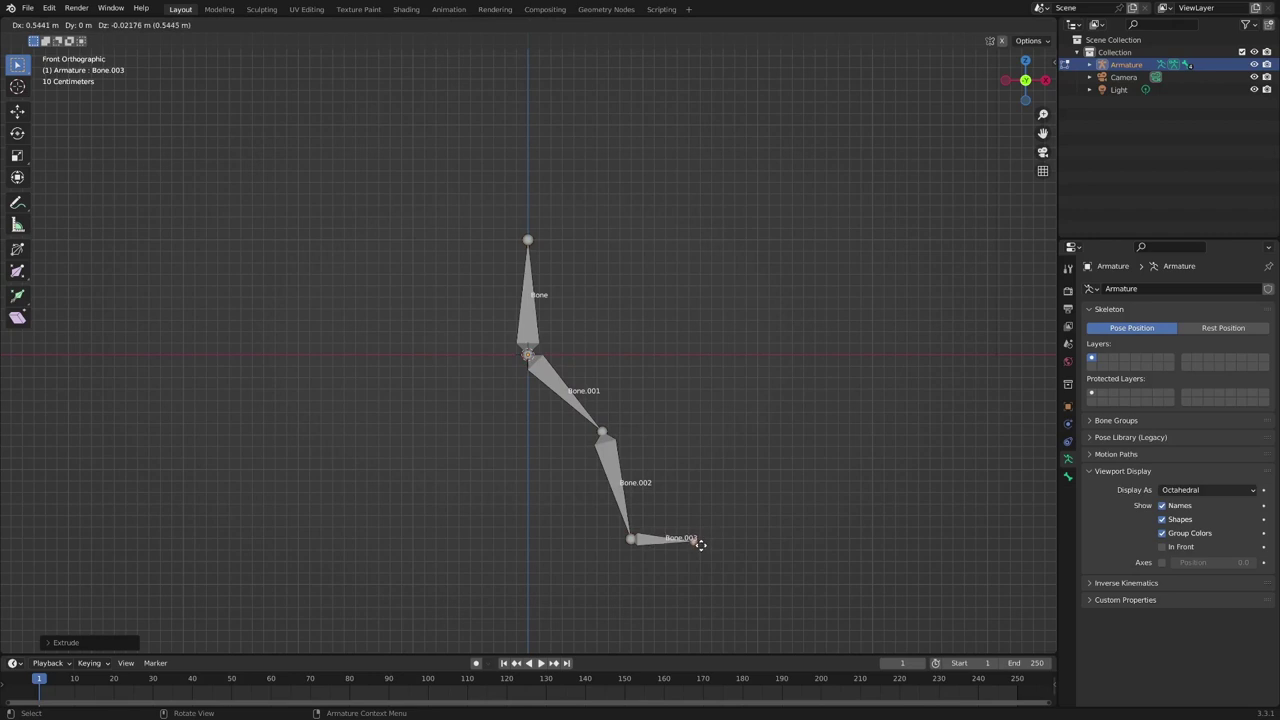
pyautogui.click(697, 540)
pyautogui.click(631, 540)
pyautogui.press('e')
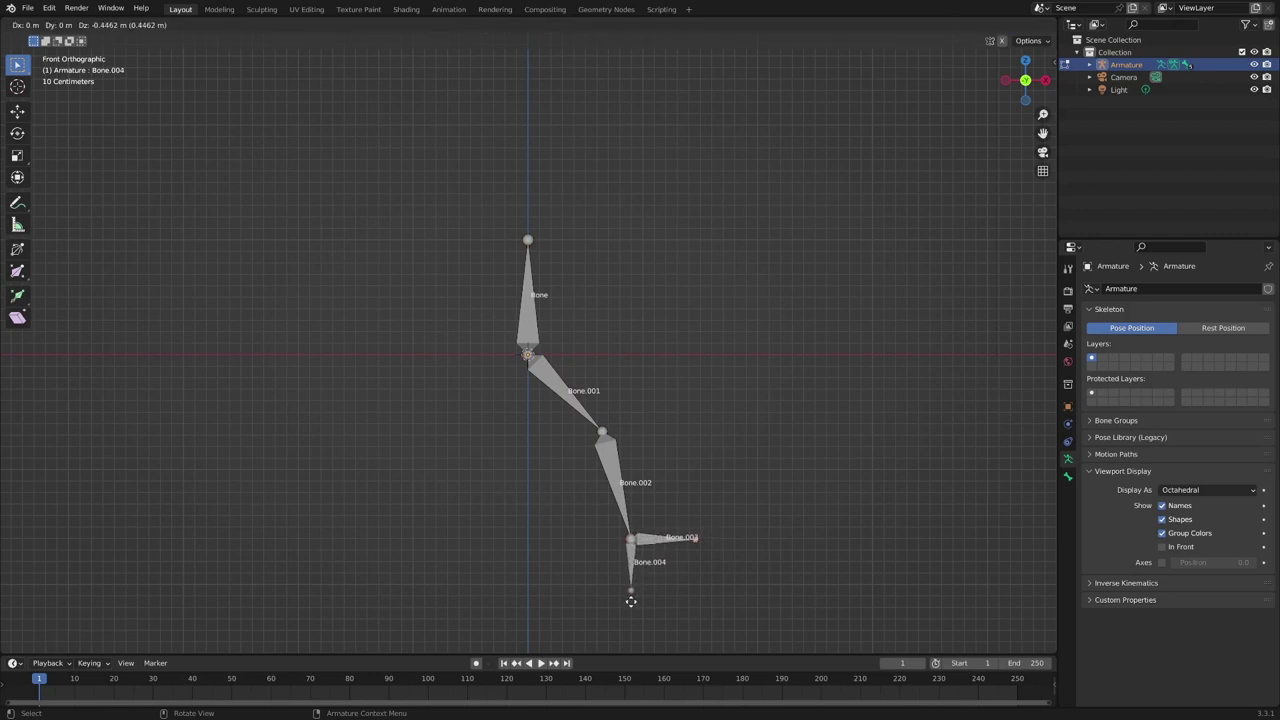
pyautogui.click(633, 597)
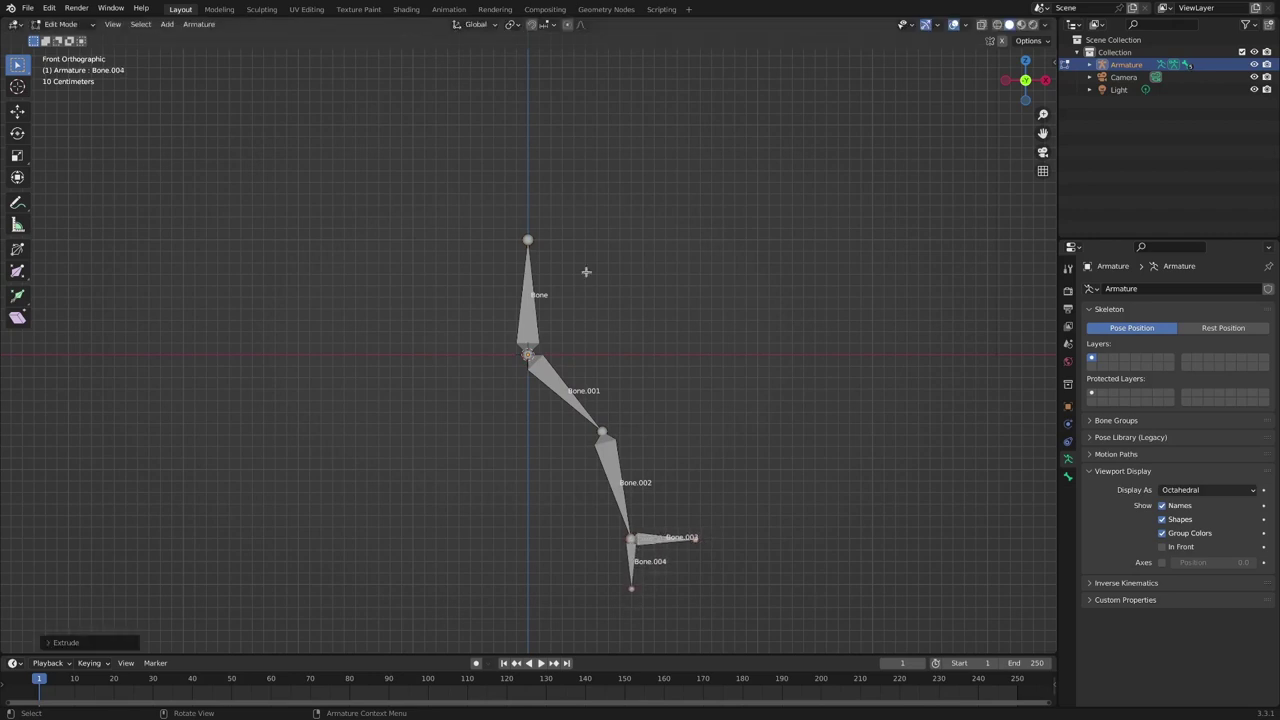
# Step: Extrude an upper spine bone about 0.7 m straight up from the first bone's tip
pyautogui.click(527, 240)
pyautogui.press('e')
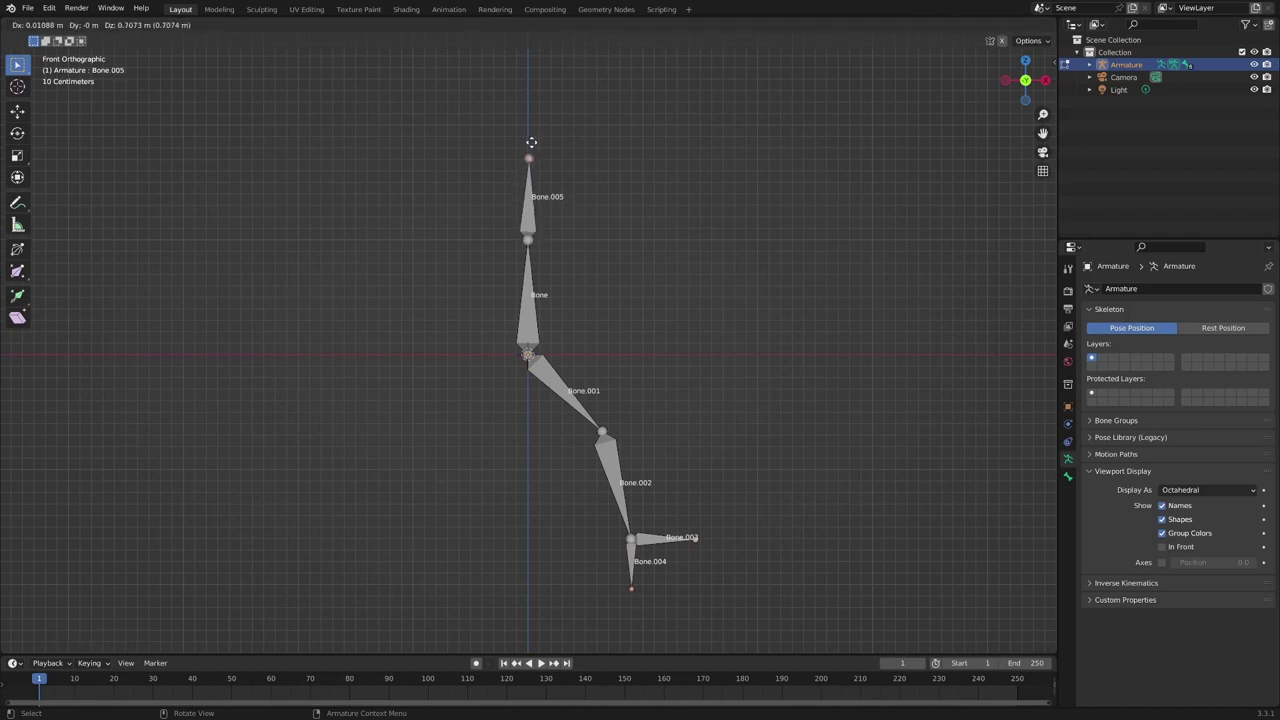
pyautogui.click(529, 141)
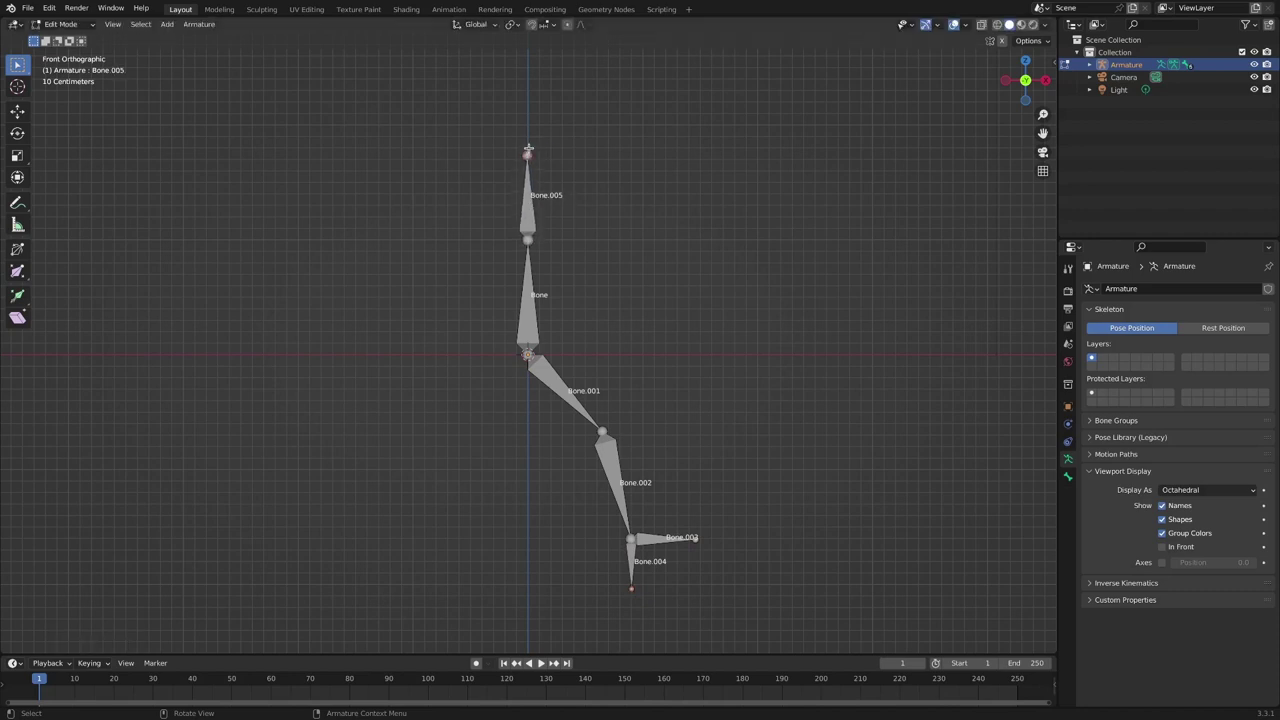
# Step: Extrude an upper-arm bone and a forearm bone outward and down from the top of the spine, on the leg's side
pyautogui.press('e')
pyautogui.click(641, 196)
pyautogui.press('e')
pyautogui.click(714, 298)
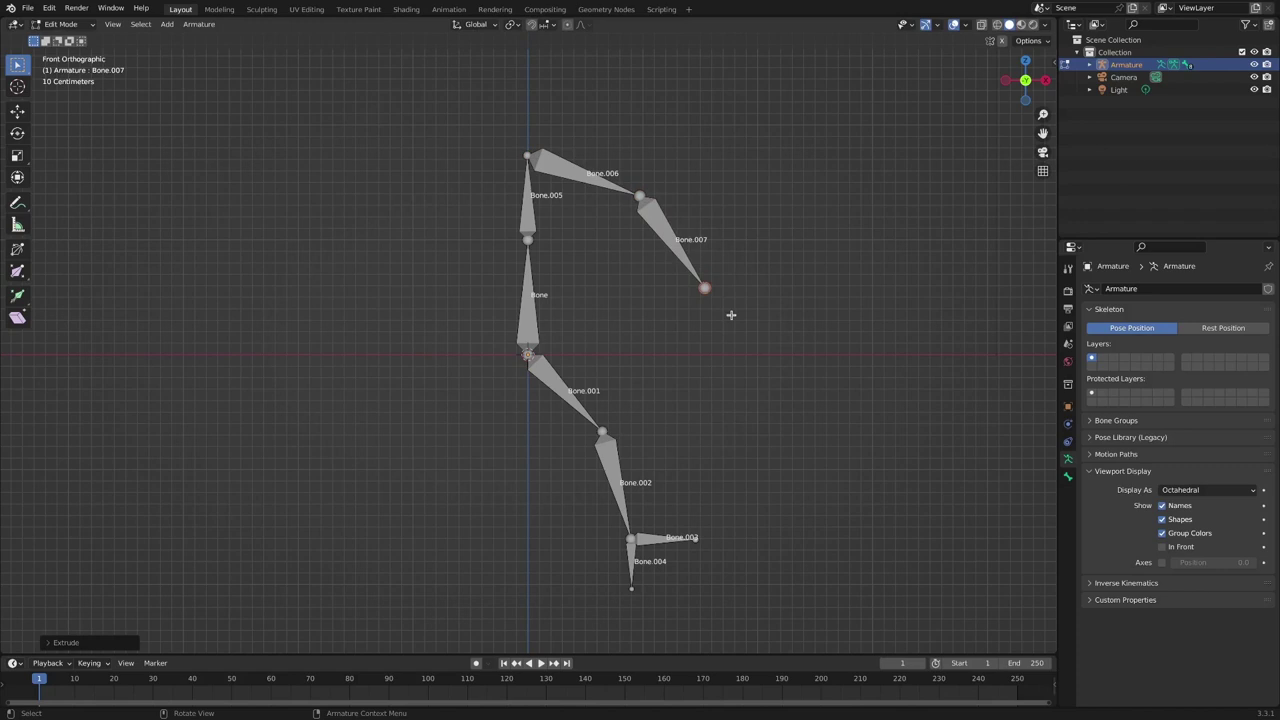
# Step: Extrude a sideways hand bone and a short downward control bone from the wrist joint
pyautogui.press('e')
pyautogui.click(786, 295)
pyautogui.click(705, 289)
pyautogui.press('e')
pyautogui.click(702, 347)
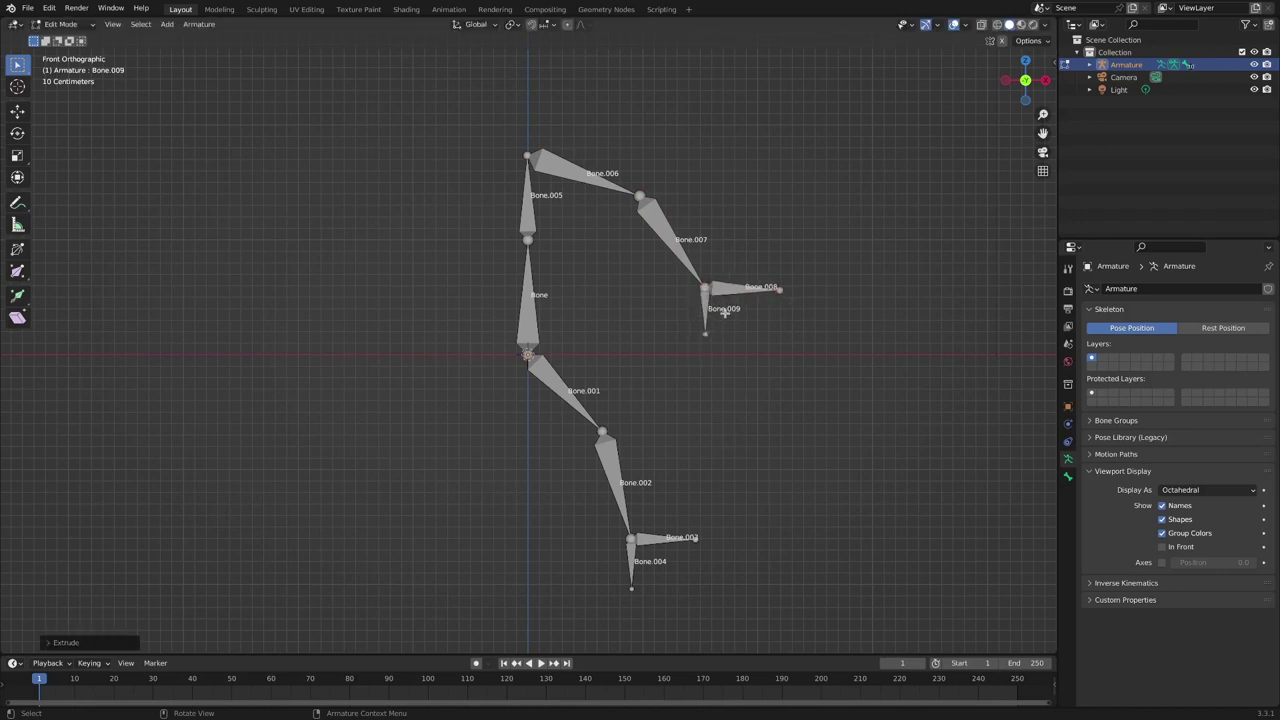
# Step: Clear the parent of the downward wrist bone Bone.009 and the downward ankle bone Bone.004
pyautogui.click(703, 308)
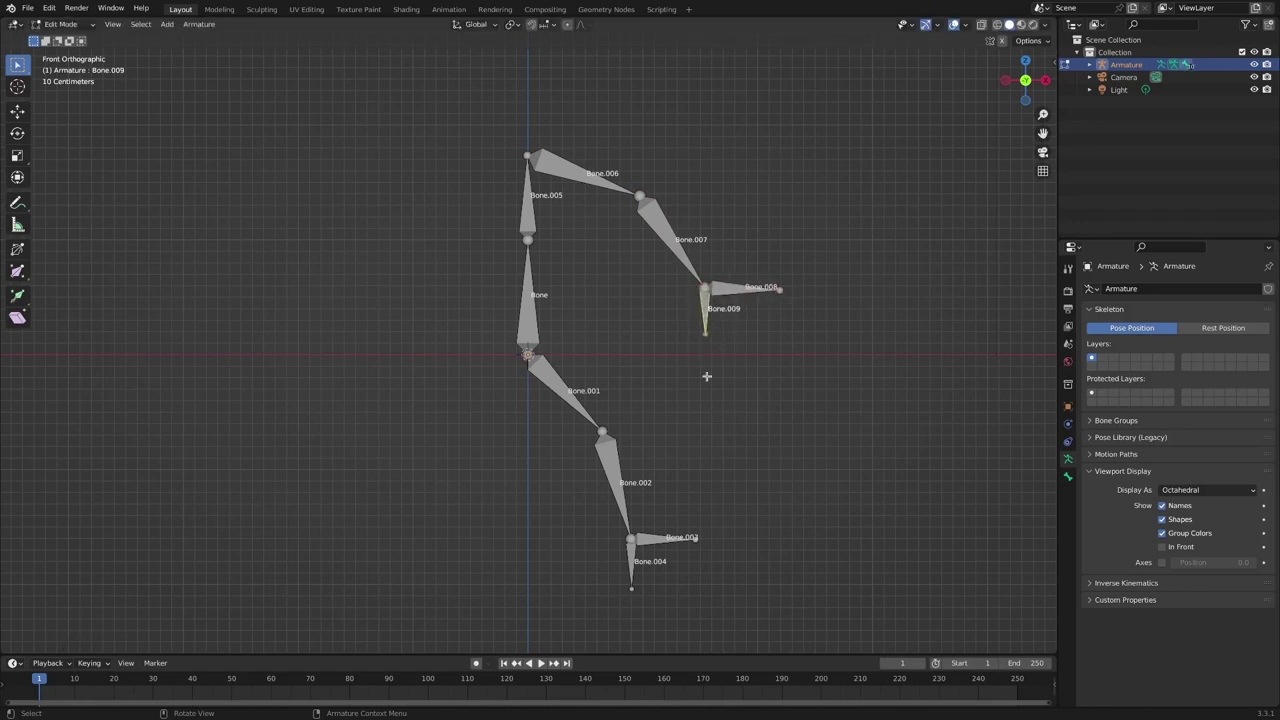
pyautogui.keyDown('shift'); pyautogui.click(646, 572); pyautogui.keyUp('shift')
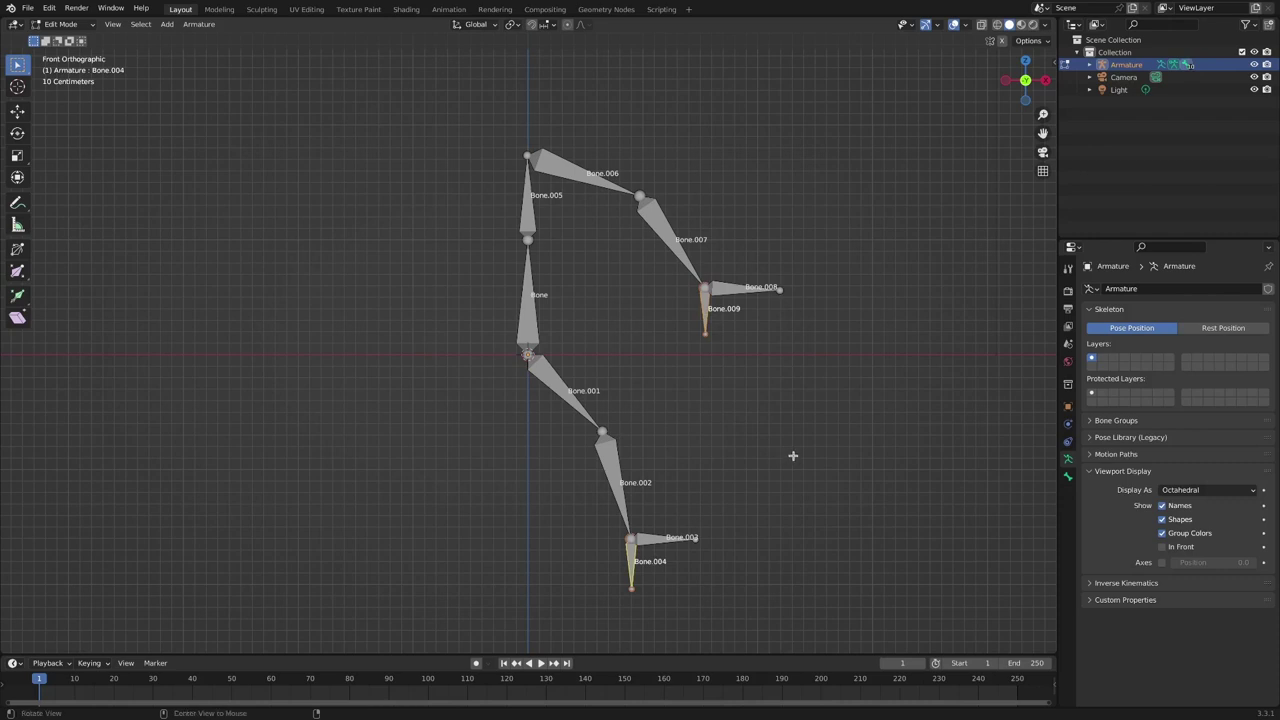
pyautogui.hotkey('alt', 'p')
pyautogui.click(791, 452)
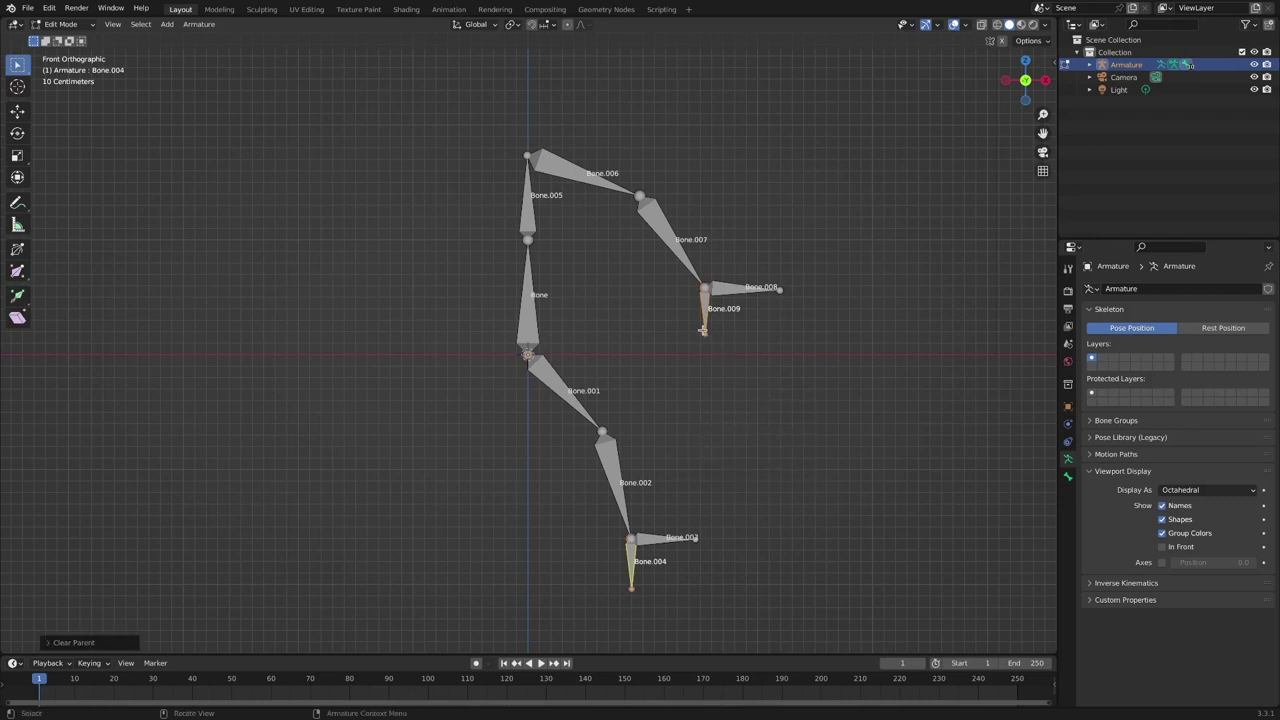
# Step: Try moving the wrist and ankle control bones to test their separation, and cancel the move
pyautogui.press('g')
pyautogui.rightClick(708, 373)
pyautogui.keyDown('ctrl'); pyautogui.moveTo(743, 346); pyautogui.dragTo(759, 337, button='middle'); pyautogui.keyUp('ctrl')
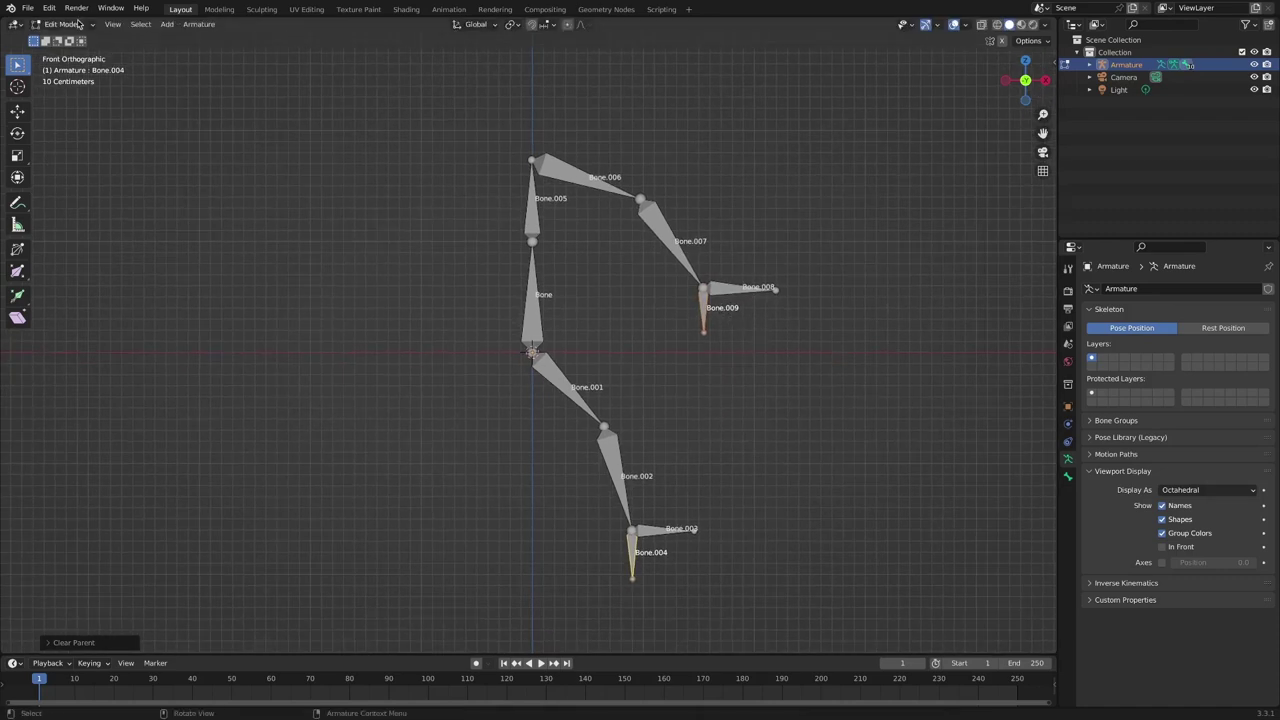
# Step: In Pose Mode, add an IK constraint to the forearm bone Bone.007 with Bone.009 as its target
pyautogui.hotkey('ctrl', 'Tab')
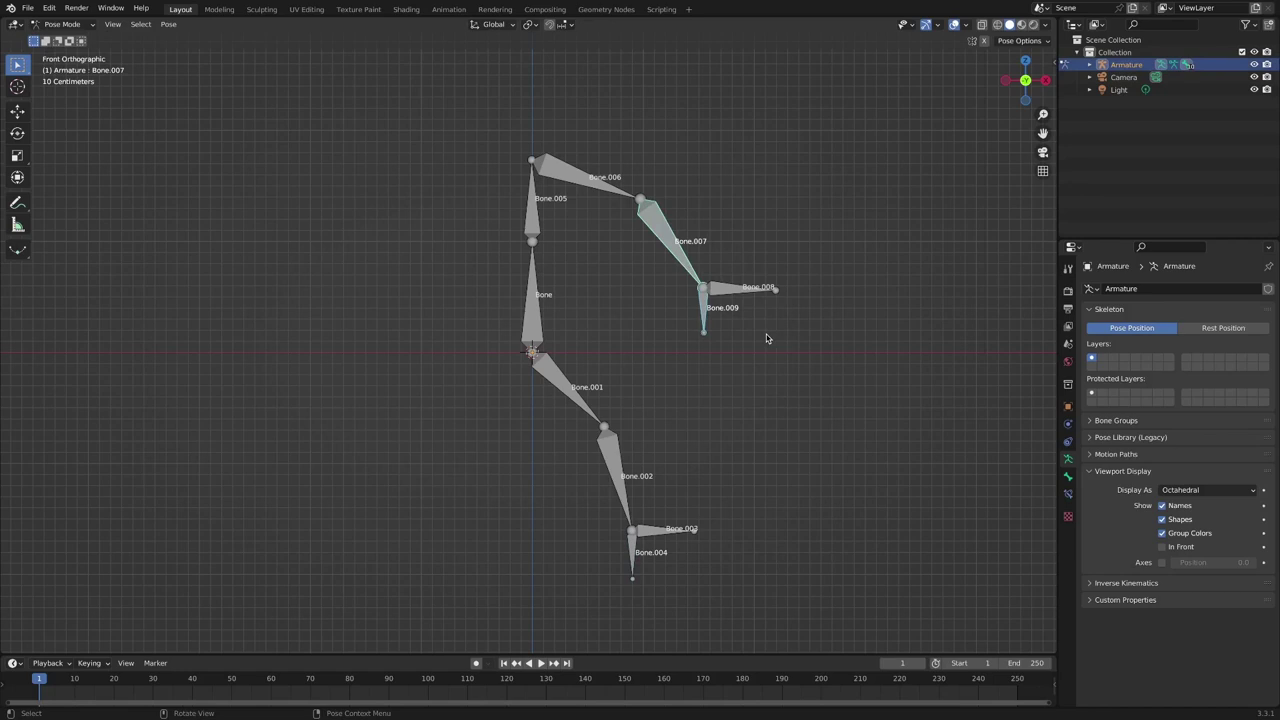
pyautogui.hotkey('shift', 'i')
pyautogui.click(776, 331)
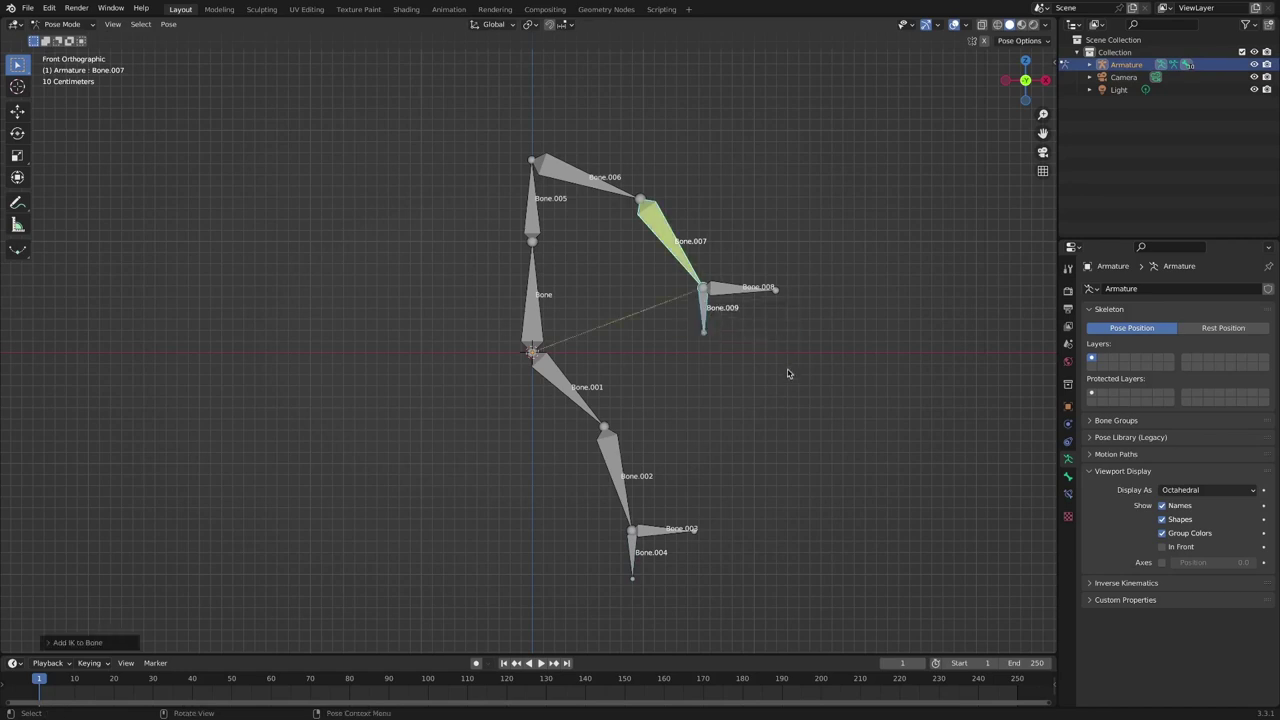
# Step: Add an IK constraint to the shin bone Bone.002 with Bone.004 as its target
pyautogui.click(634, 556)
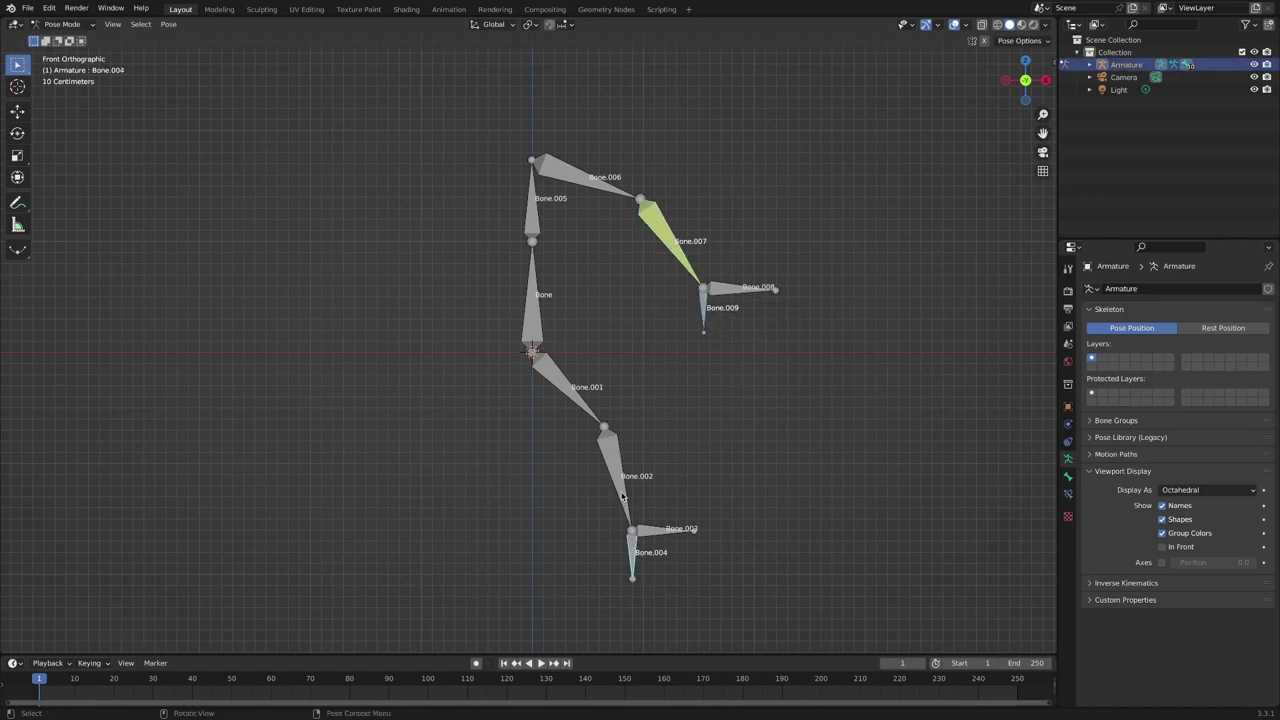
pyautogui.keyDown('shift'); pyautogui.click(621, 496); pyautogui.keyUp('shift')
pyautogui.hotkey('shift', 'i')
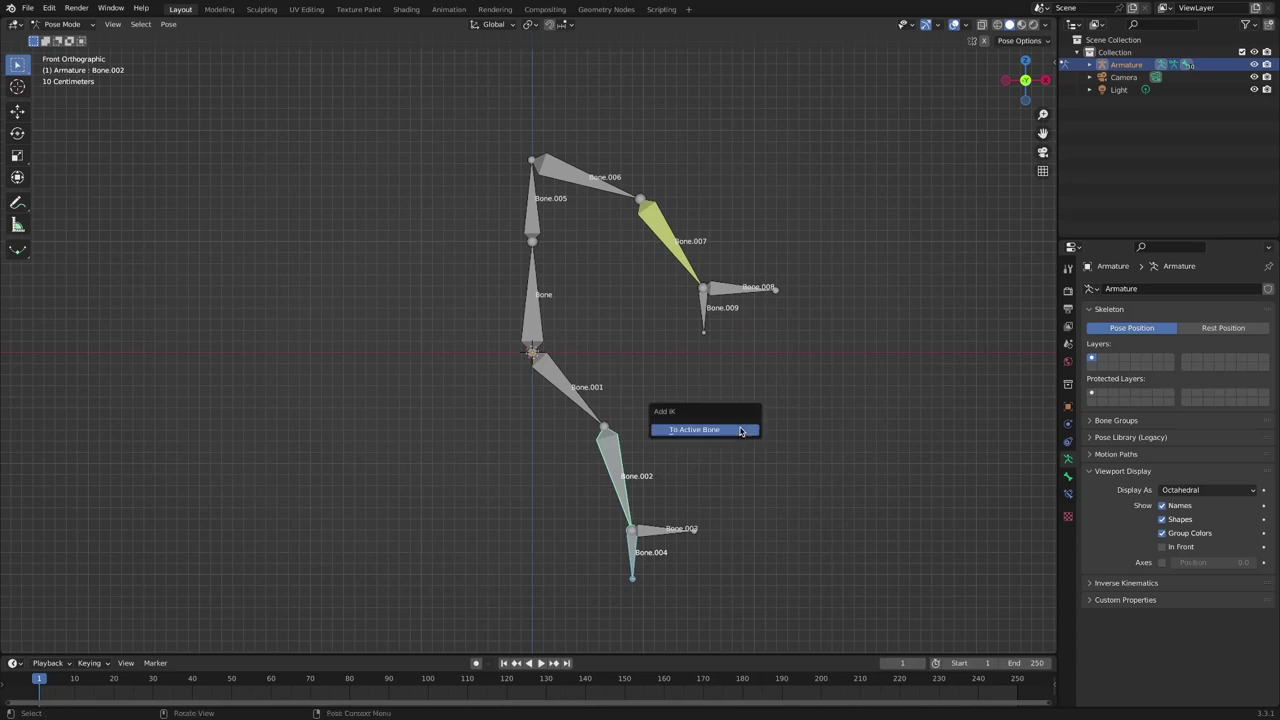
pyautogui.click(742, 430)
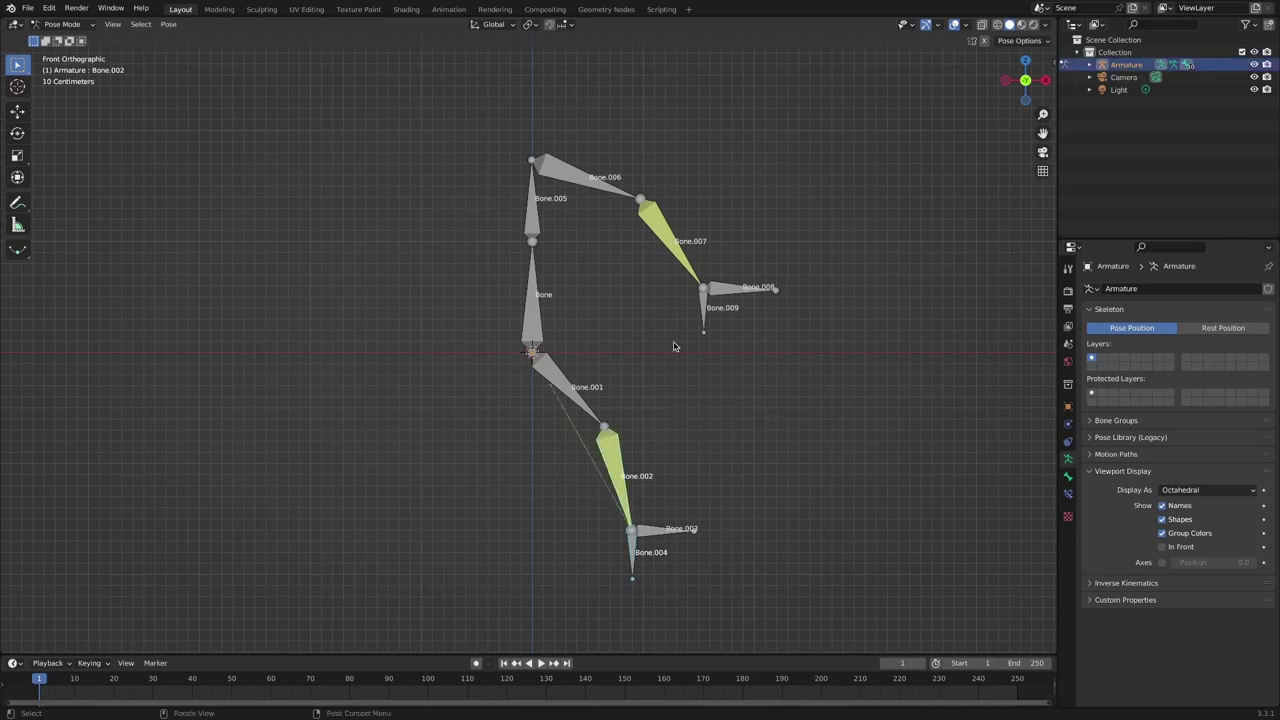
# Step: Set the chain length of the forearm bone's IK constraint to 2
pyautogui.click(690, 270)
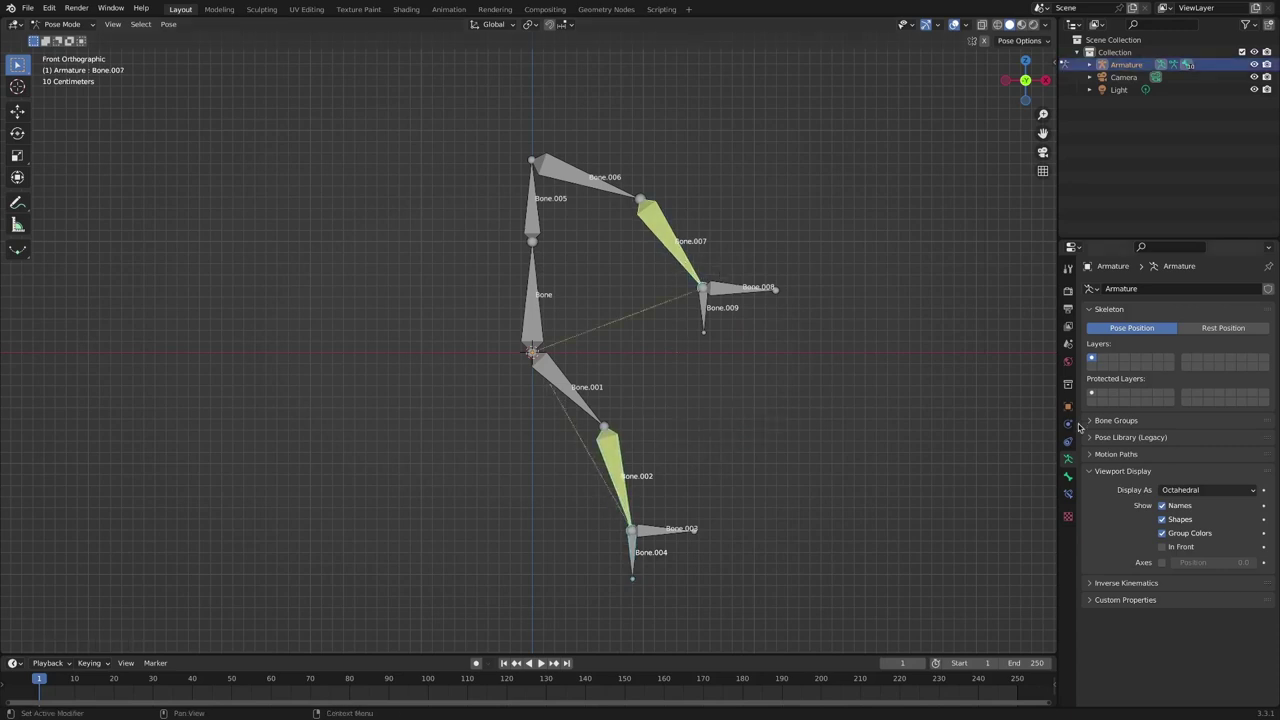
pyautogui.click(1068, 480)
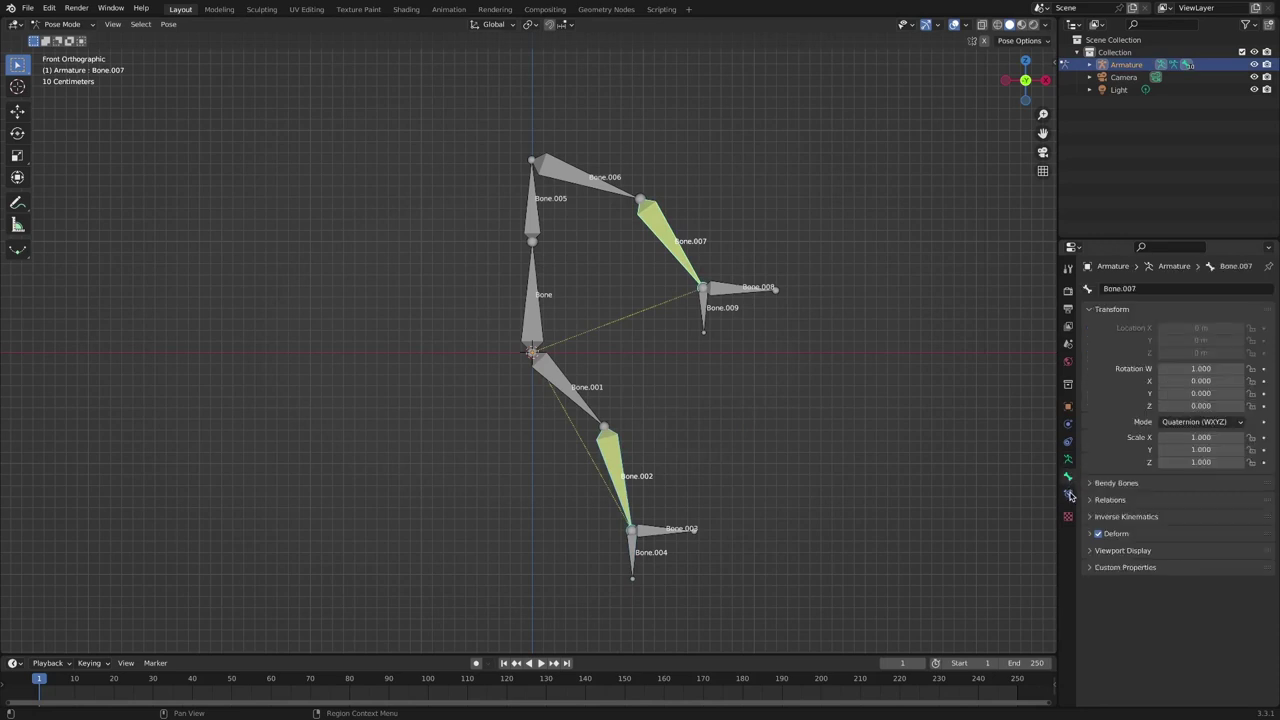
pyautogui.click(1068, 493)
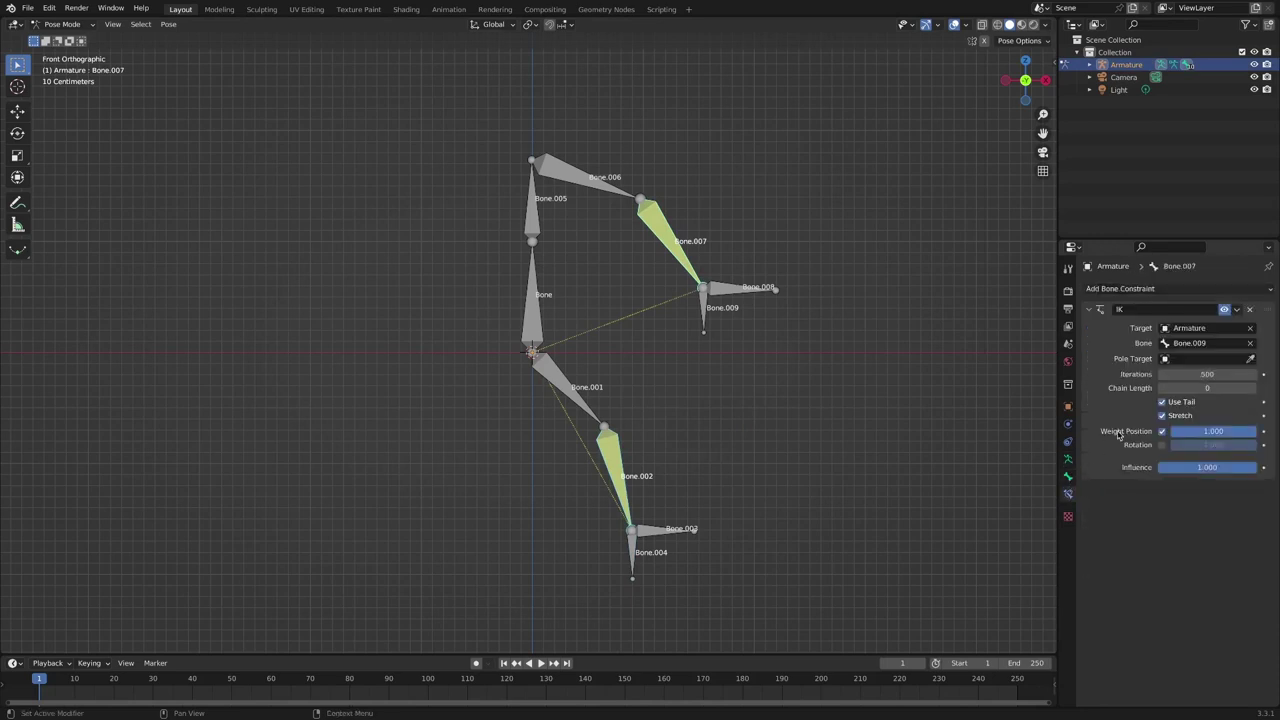
pyautogui.click(1231, 388)
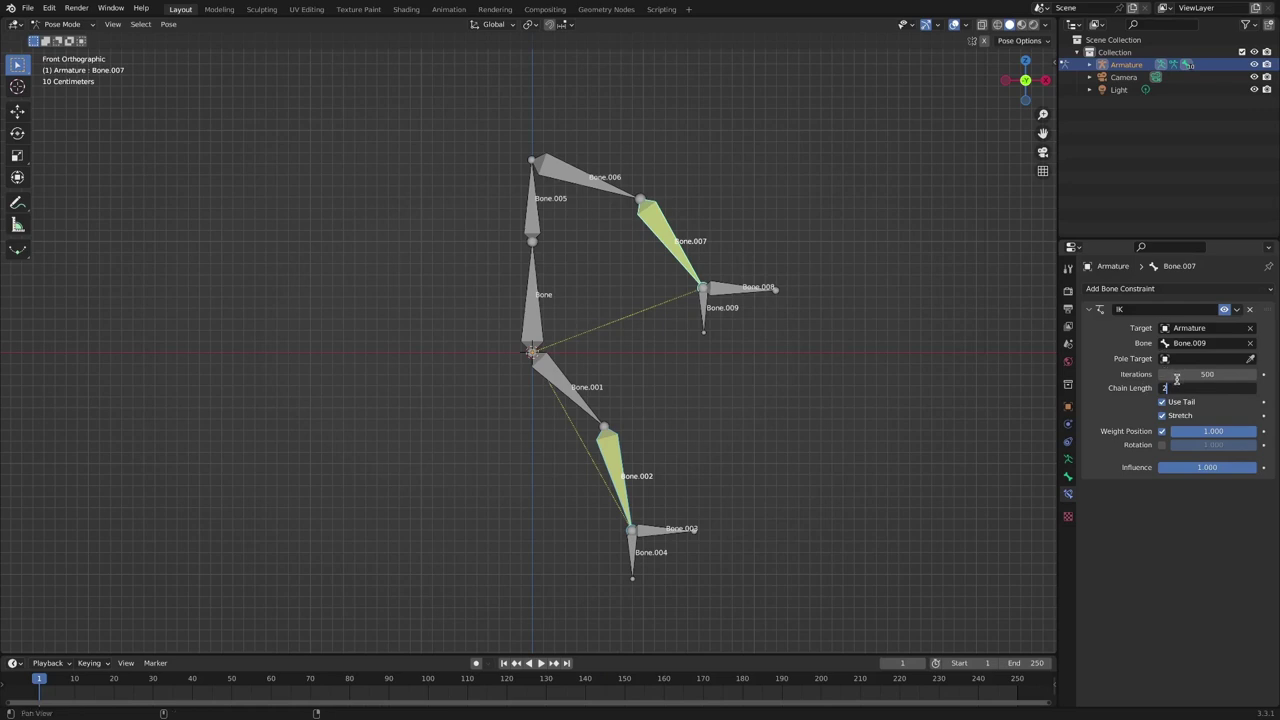
pyautogui.write('2')
pyautogui.press('Return')
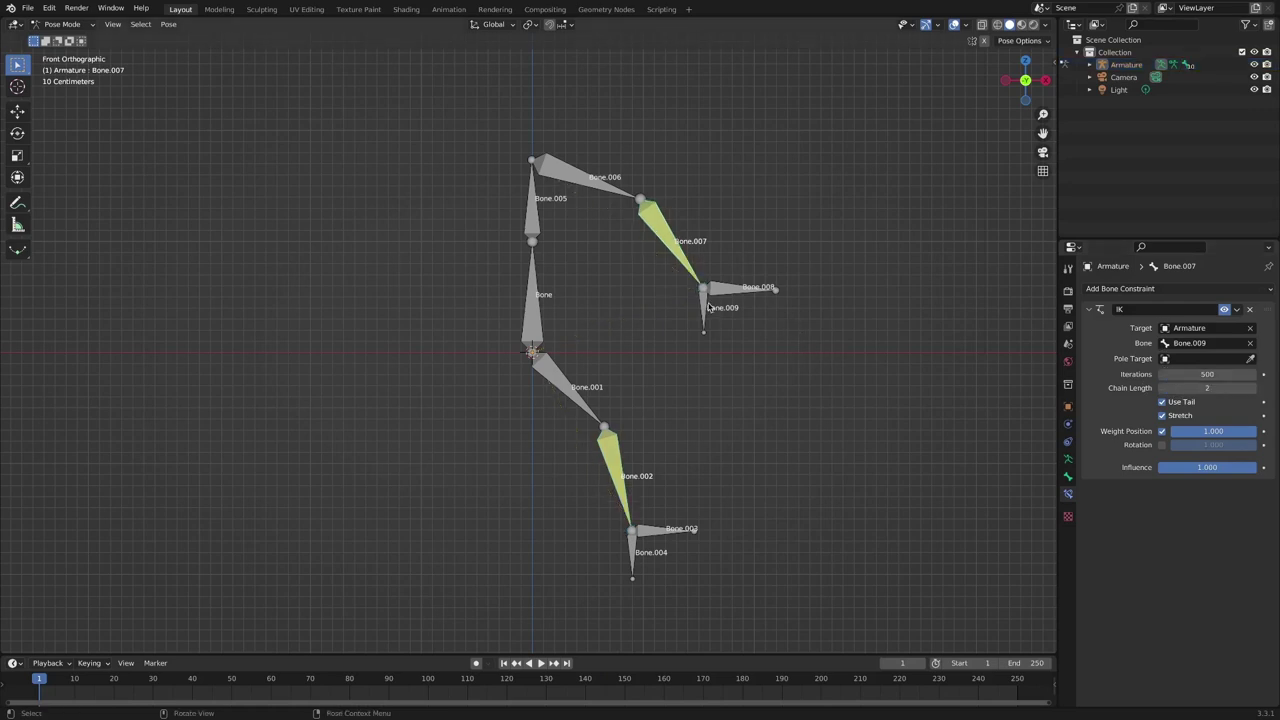
# Step: Test the arm and leg IK by moving control bones Bone.009 and Bone.004, cancelling each move
pyautogui.click(706, 310)
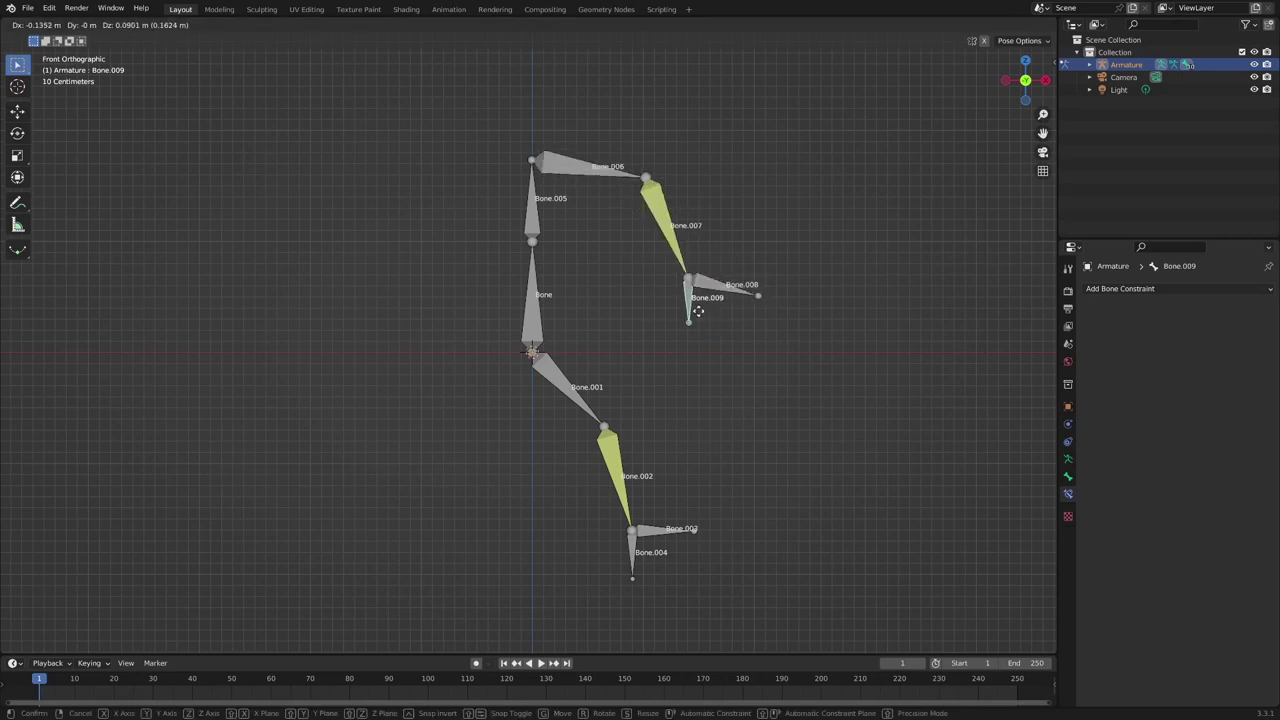
pyautogui.click(632, 564)
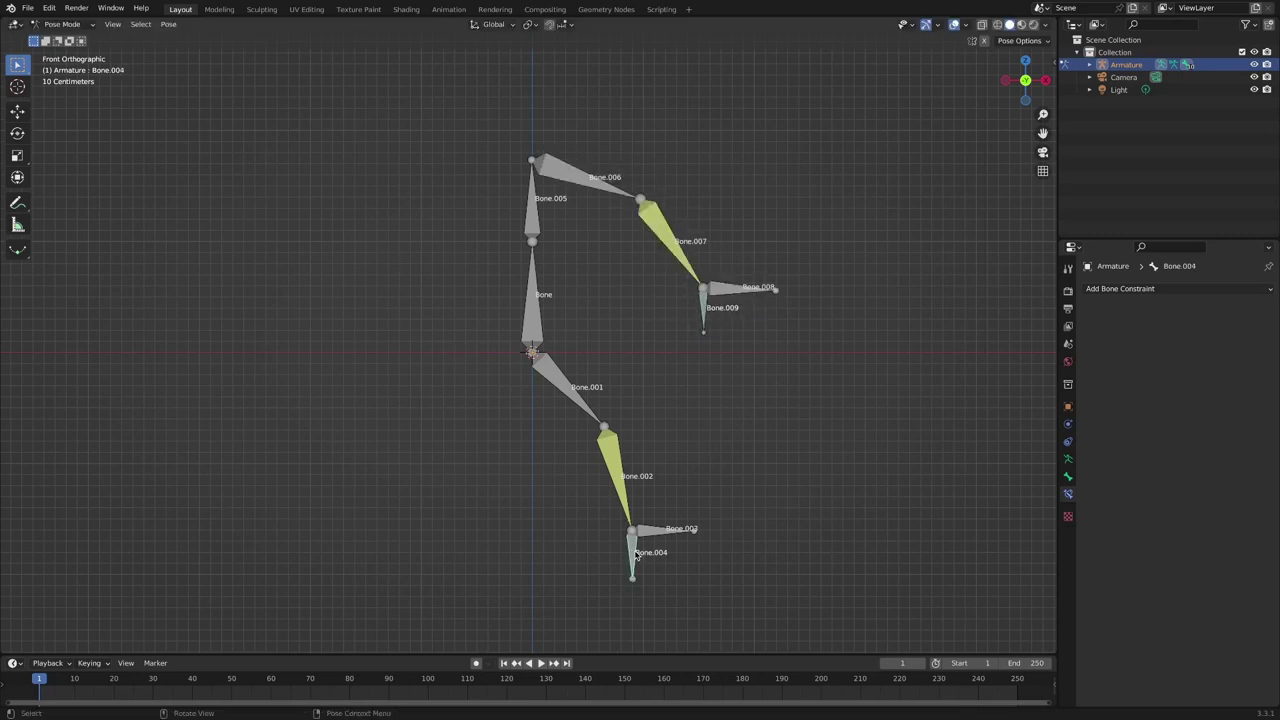
pyautogui.press('g')
pyautogui.rightClick(600, 528)
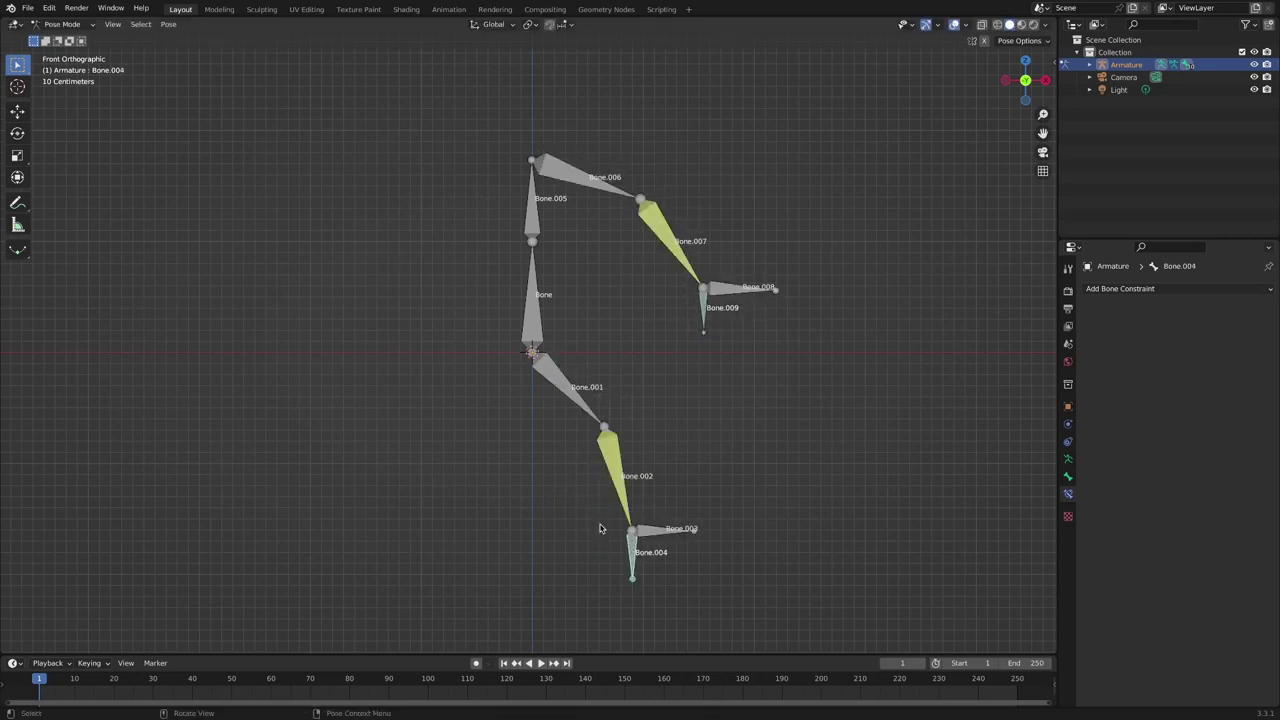
# Step: Deselect the bones and return the armature to Edit Mode
pyautogui.click(678, 438)
pyautogui.click(78, 26)
pyautogui.click(76, 53)
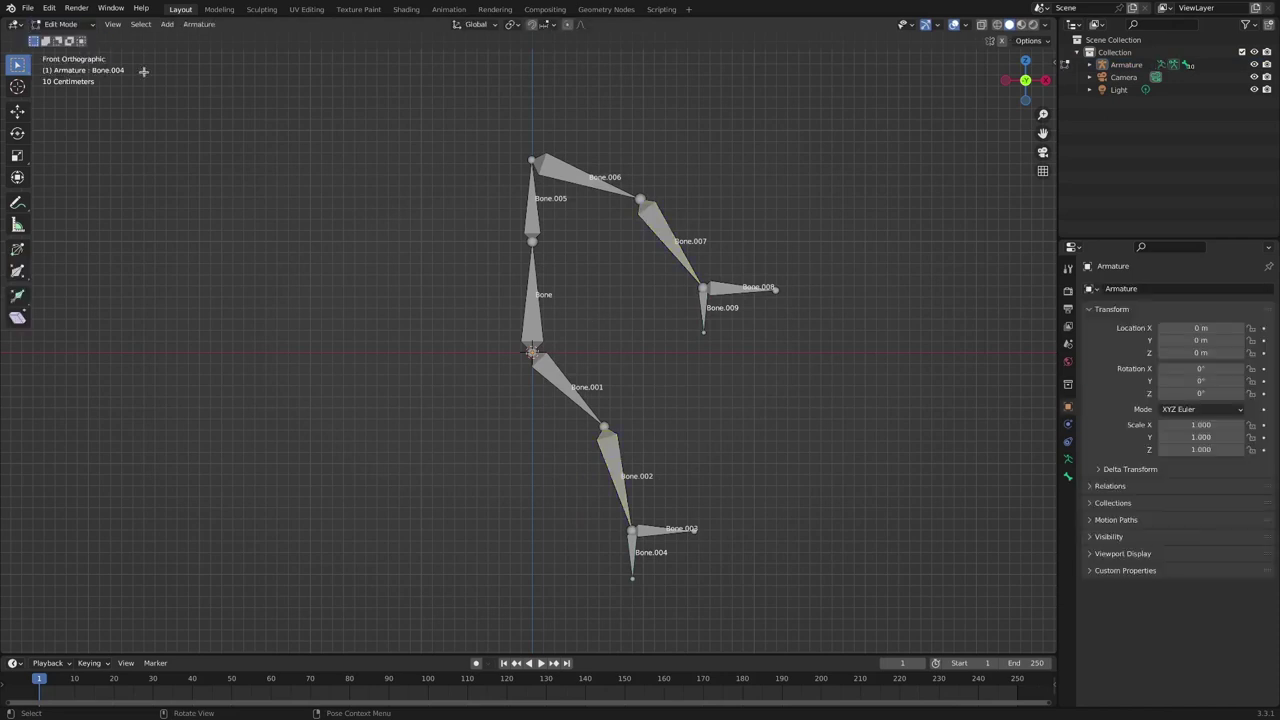
# Step: Try Auto-Name Left/Right on all bones of the armature and undo it
pyautogui.moveTo(484, 123); pyautogui.dragTo(895, 630)
pyautogui.rightClick(665, 236)
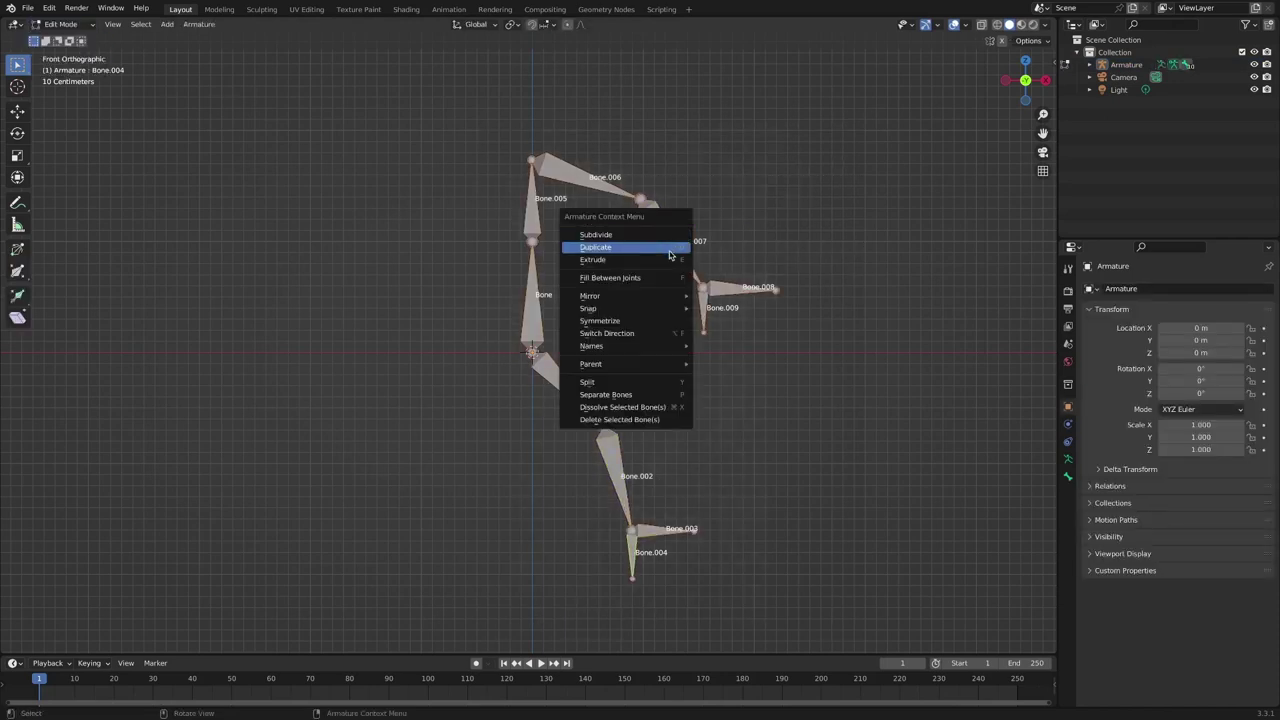
pyautogui.moveTo(640, 344)
pyautogui.click(745, 345)
pyautogui.hotkey('ctrl', 'z')
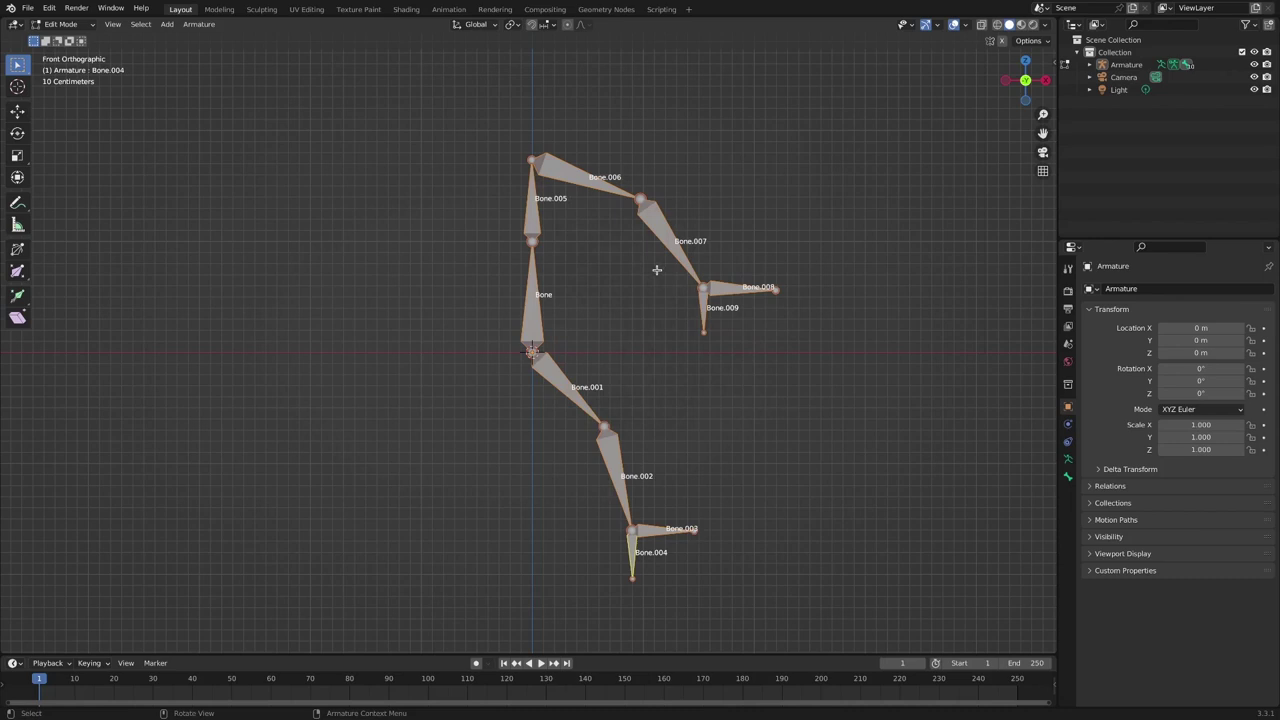
# Step: Select all arm and leg bones but not the central spine bones, and auto-name them left/right
pyautogui.moveTo(584, 128); pyautogui.dragTo(732, 580)
pyautogui.keyDown('shift'); pyautogui.click(584, 174); pyautogui.keyUp('shift')
pyautogui.keyDown('shift'); pyautogui.click(584, 394); pyautogui.keyUp('shift')
pyautogui.rightClick(668, 236)
pyautogui.moveTo(670, 236)
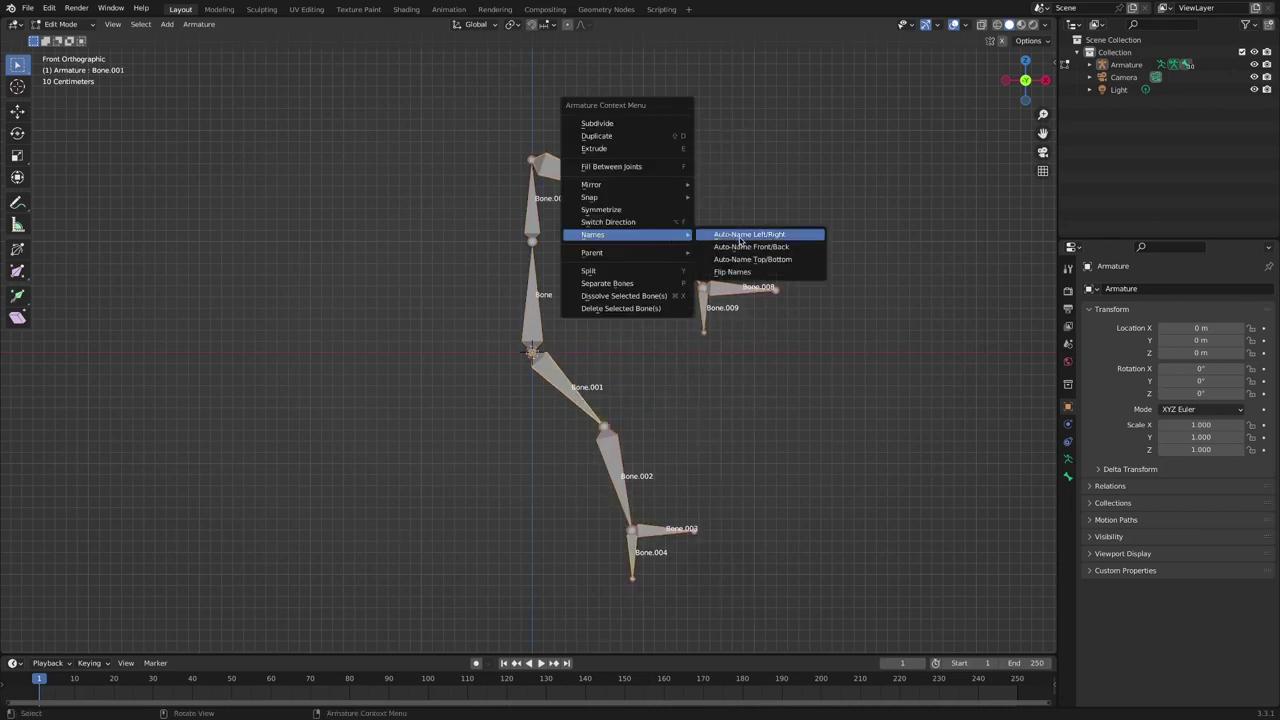
pyautogui.click(740, 236)
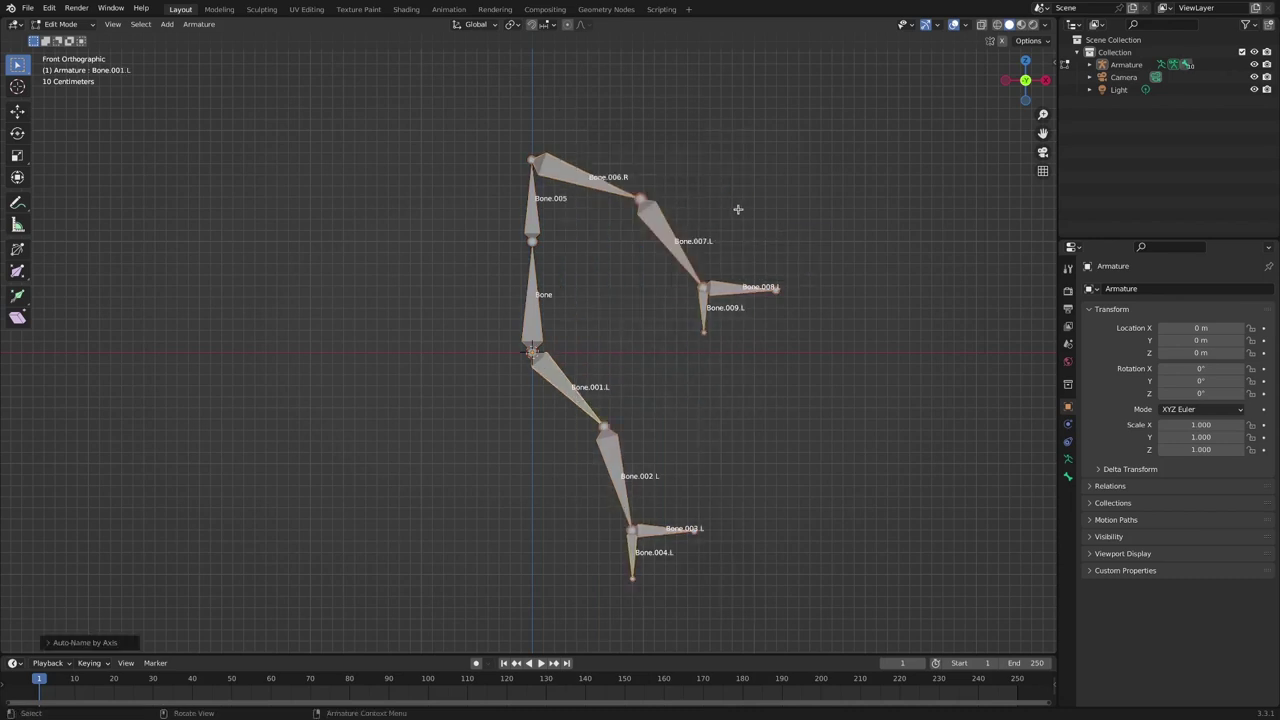
# Step: Symmetrize the selected arm and leg bones to create the opposite side, and deselect everything
pyautogui.rightClick(603, 187)
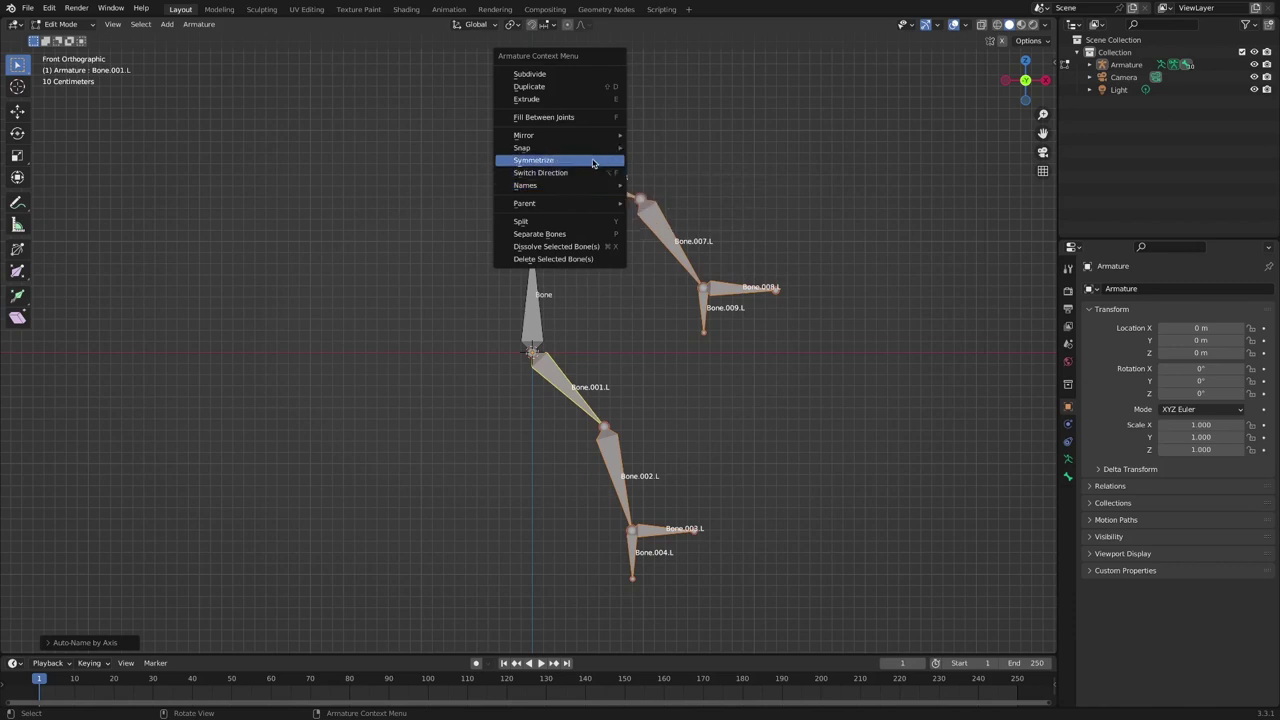
pyautogui.click(596, 162)
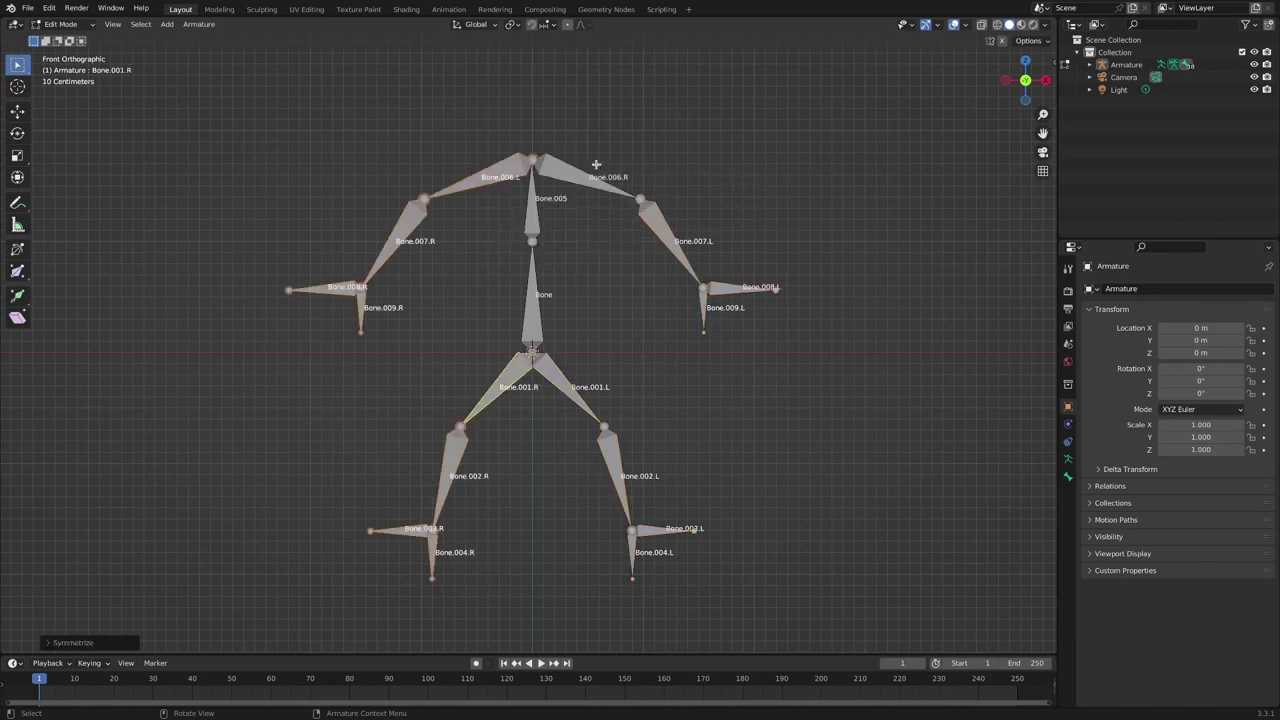
pyautogui.click(695, 206)
pyautogui.keyDown('ctrl'); pyautogui.moveTo(637, 303); pyautogui.dragTo(609, 288, button='middle'); pyautogui.keyUp('ctrl')
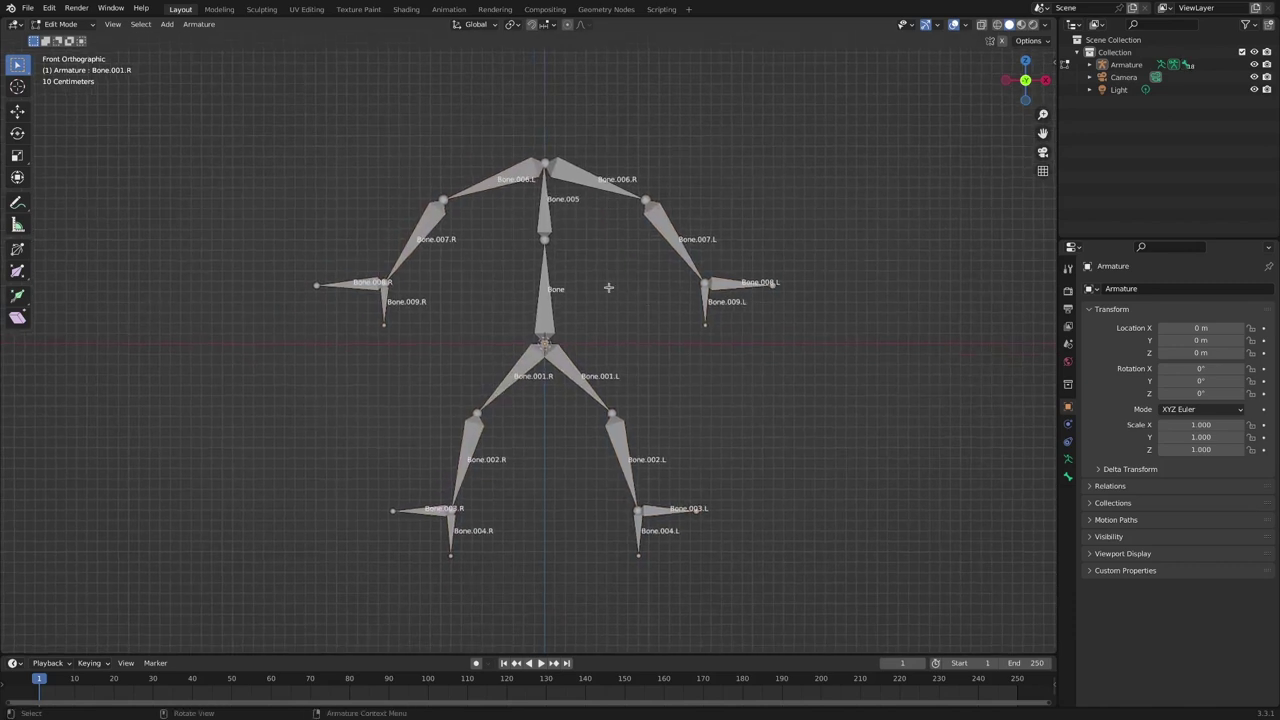
# Step: Test the leg IK in Pose Mode by moving control bones Bone.004.L and Bone.004.R, cancelling each move, and select Bone.009.R
pyautogui.click(88, 25)
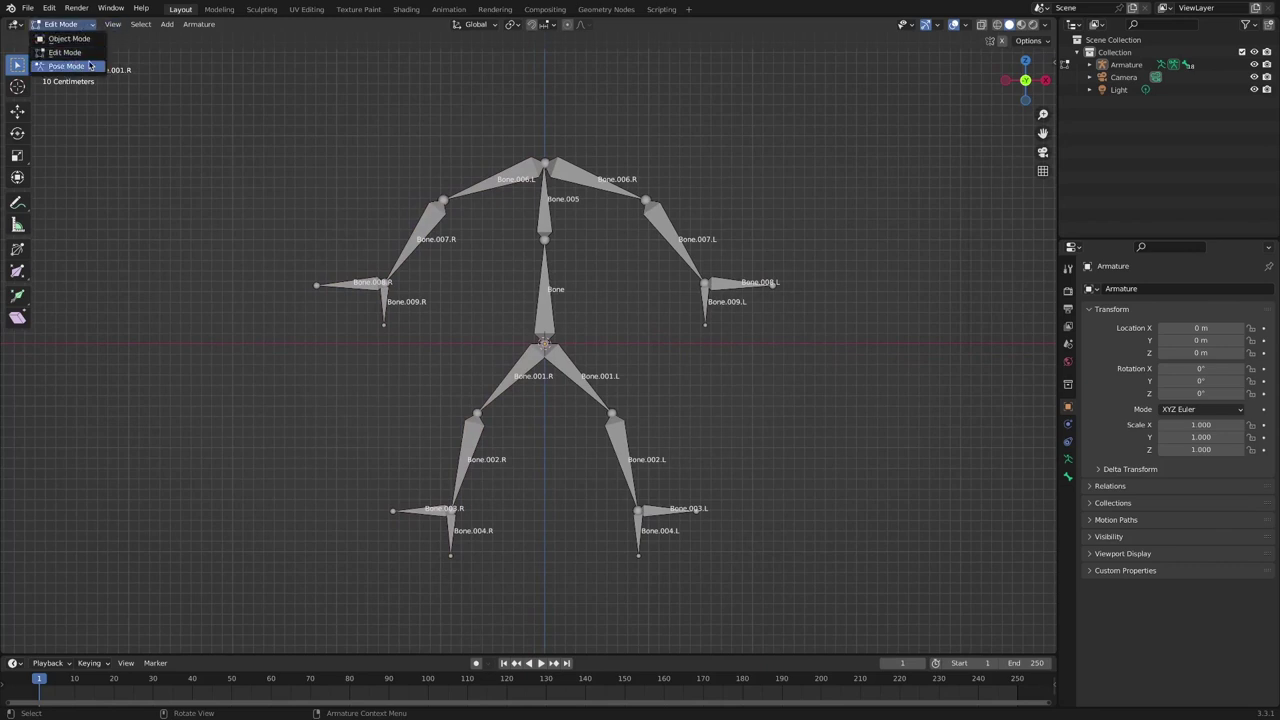
pyautogui.click(70, 66)
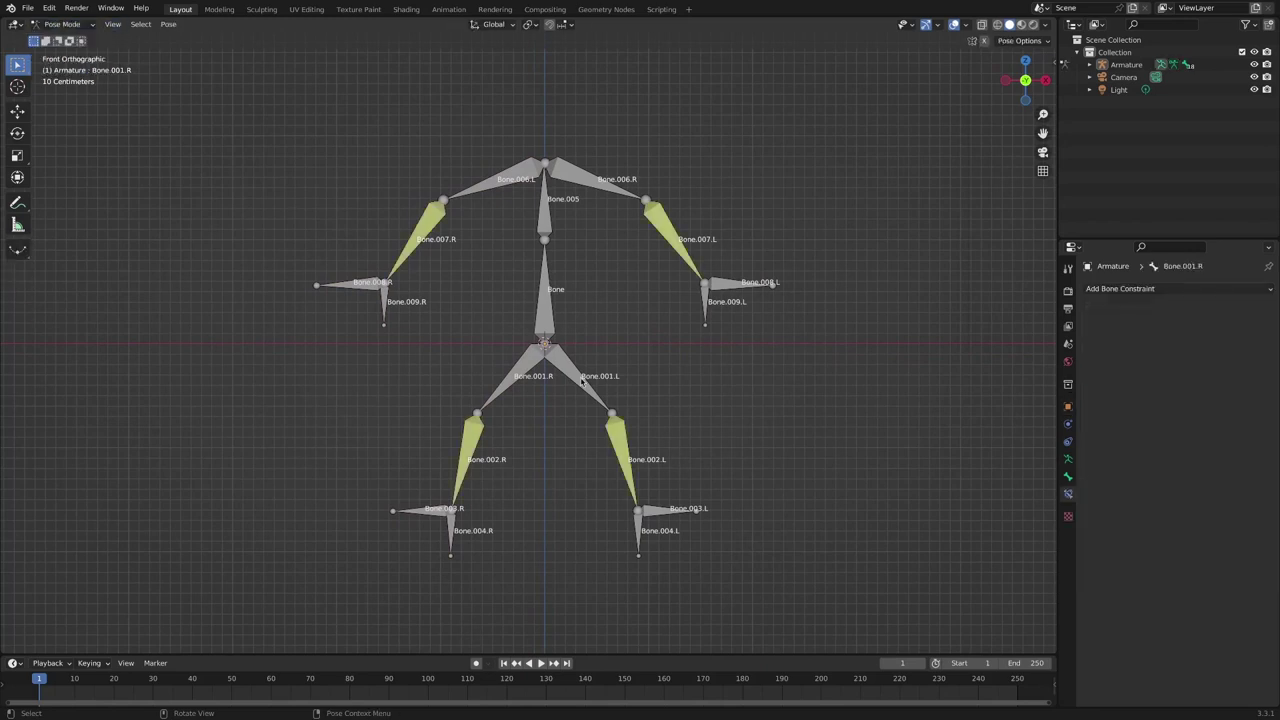
pyautogui.click(641, 532)
pyautogui.press('g')
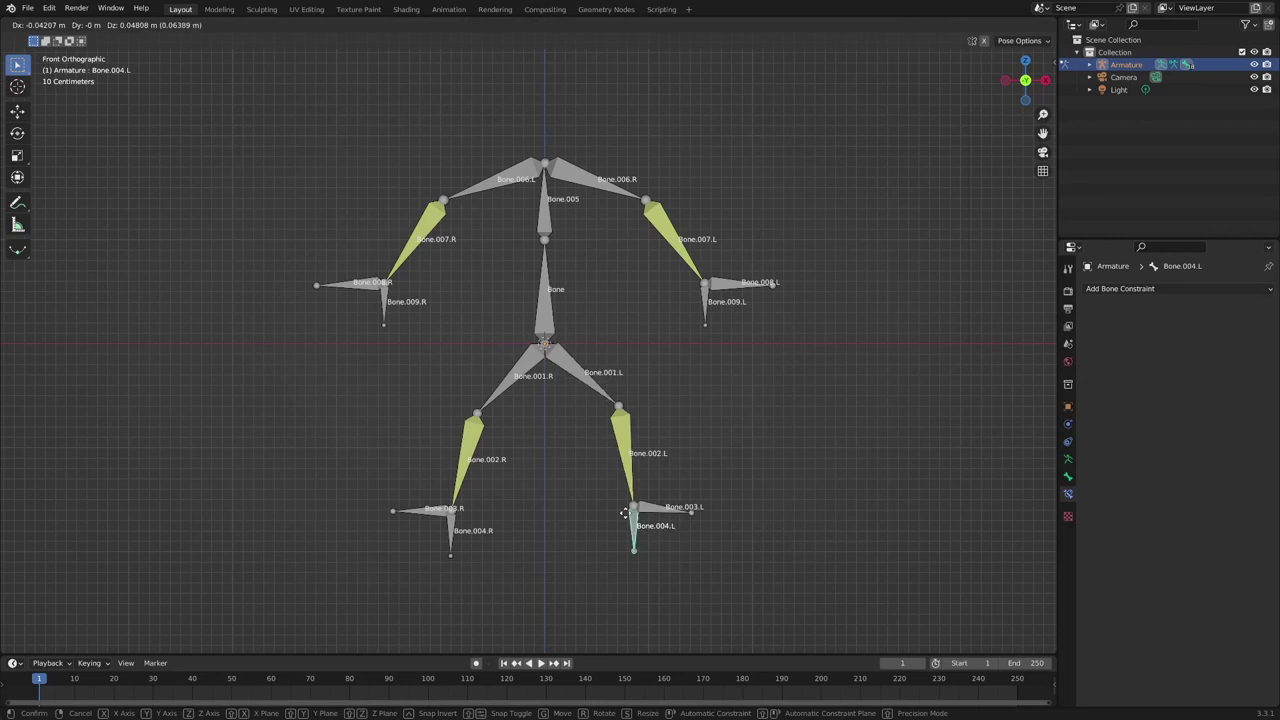
pyautogui.rightClick(629, 520)
pyautogui.click(452, 537)
pyautogui.press('h')
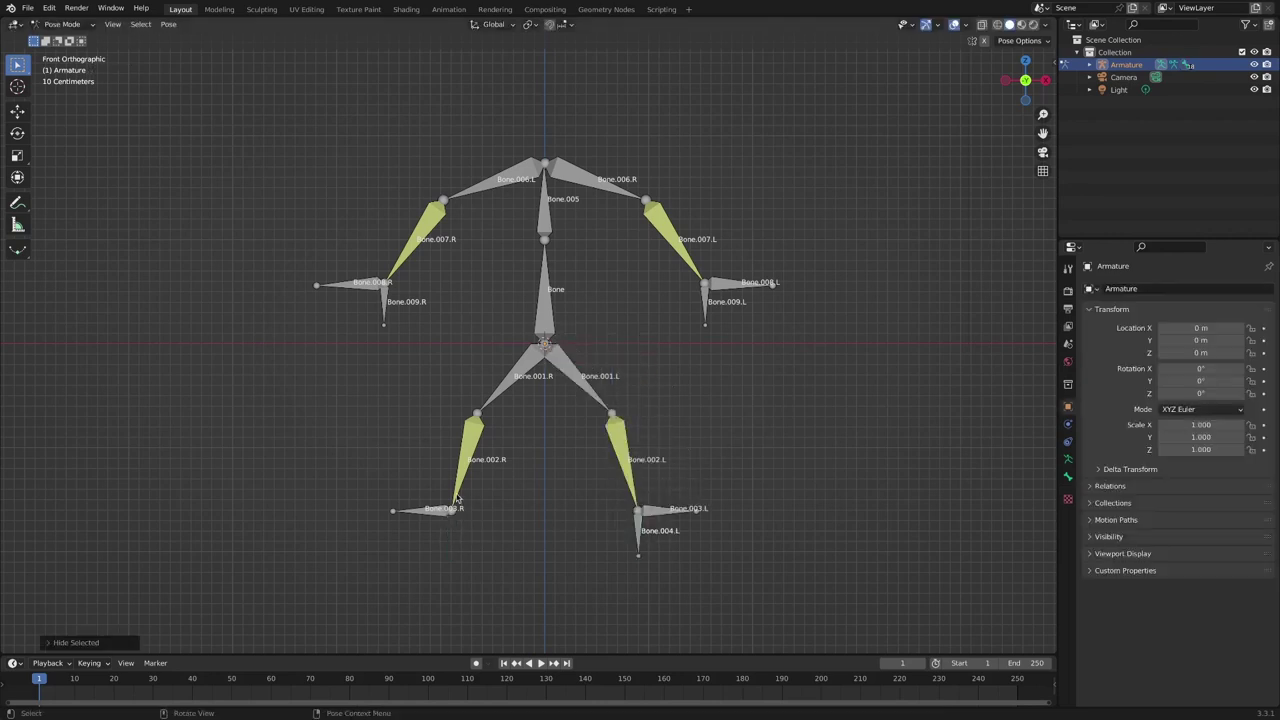
pyautogui.hotkey('ctrl', 'z')
pyautogui.press('g')
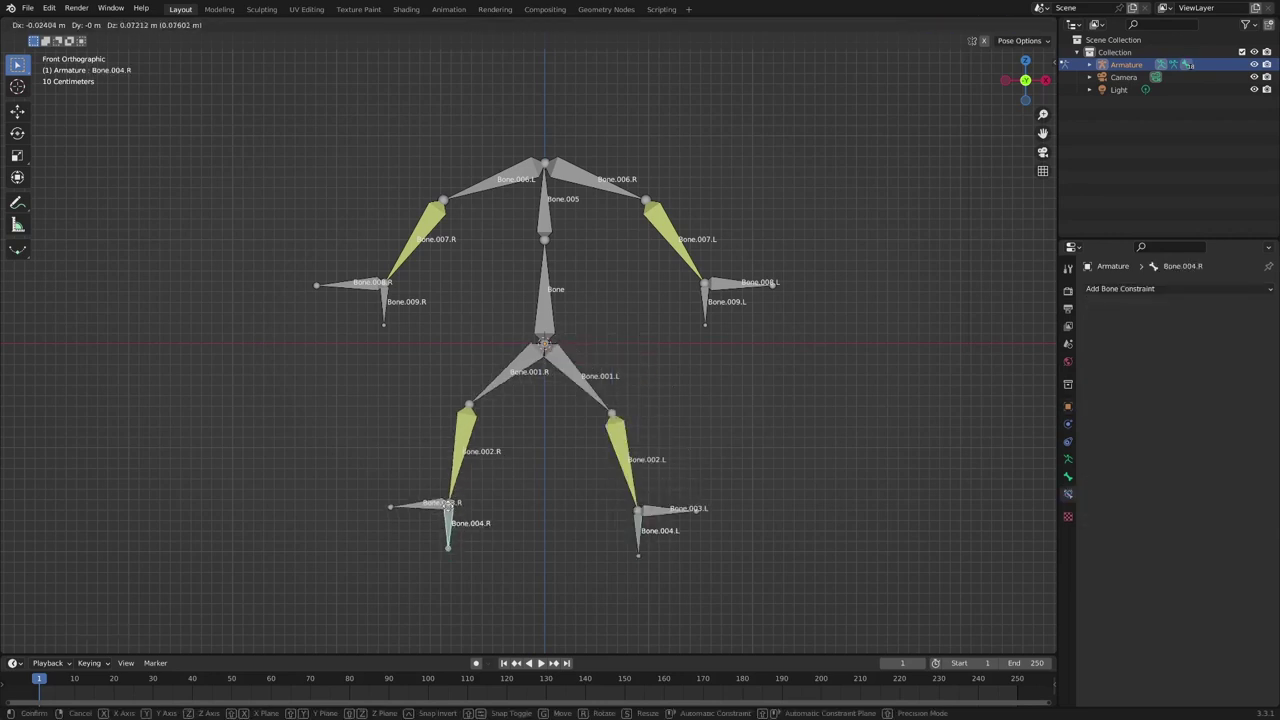
pyautogui.press('Escape')
pyautogui.click(385, 307)
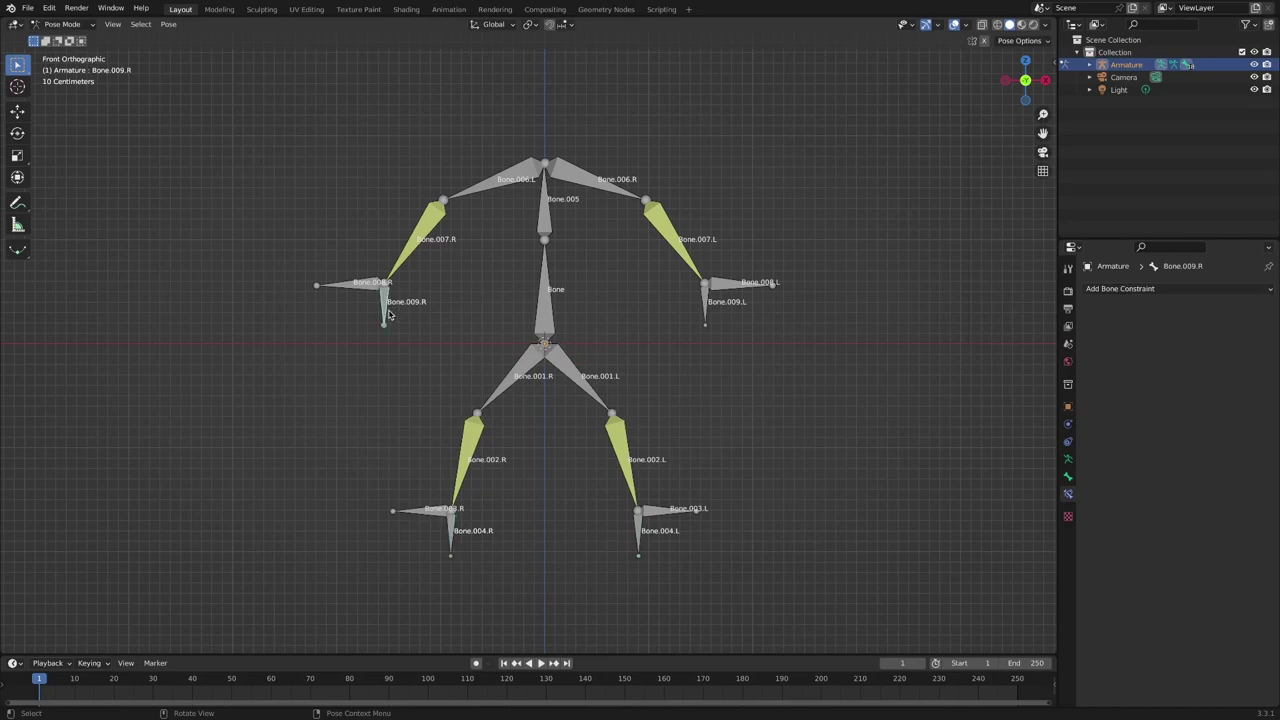
# Step: Return the armature to Object Mode, set its viewport display to Stick, and deselect it
pyautogui.click(72, 24)
pyautogui.click(88, 38)
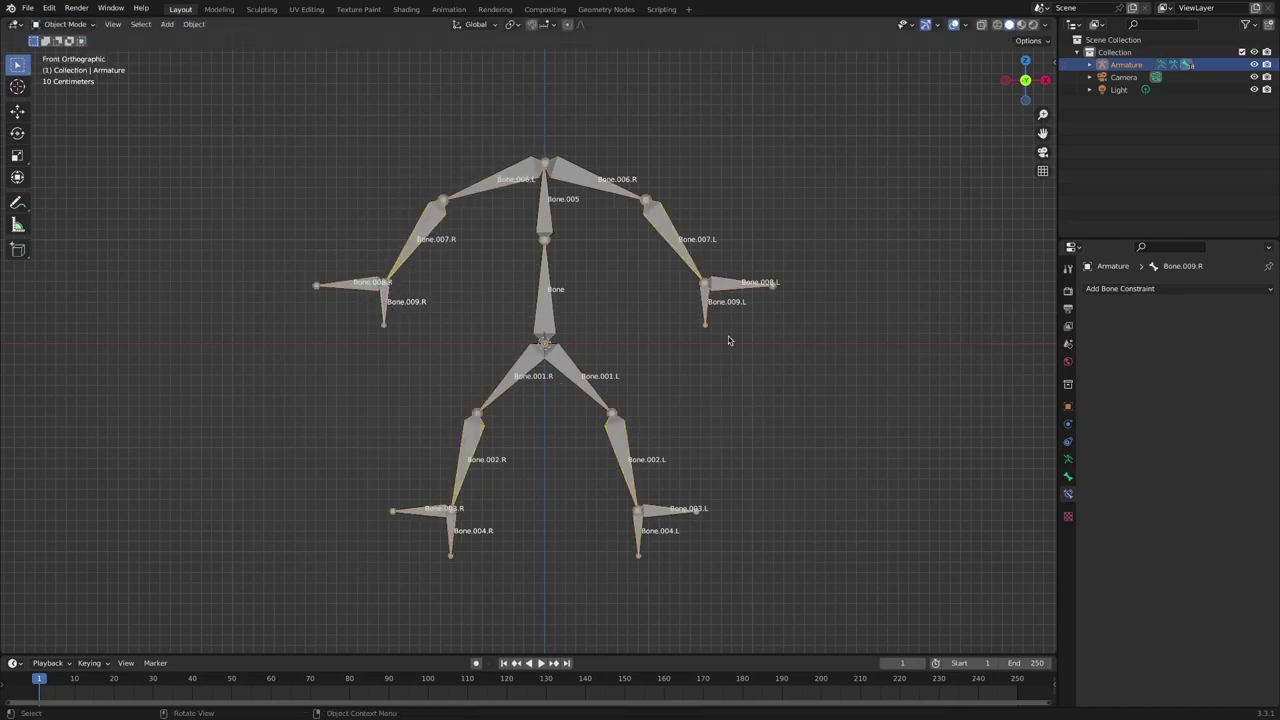
pyautogui.click(1068, 459)
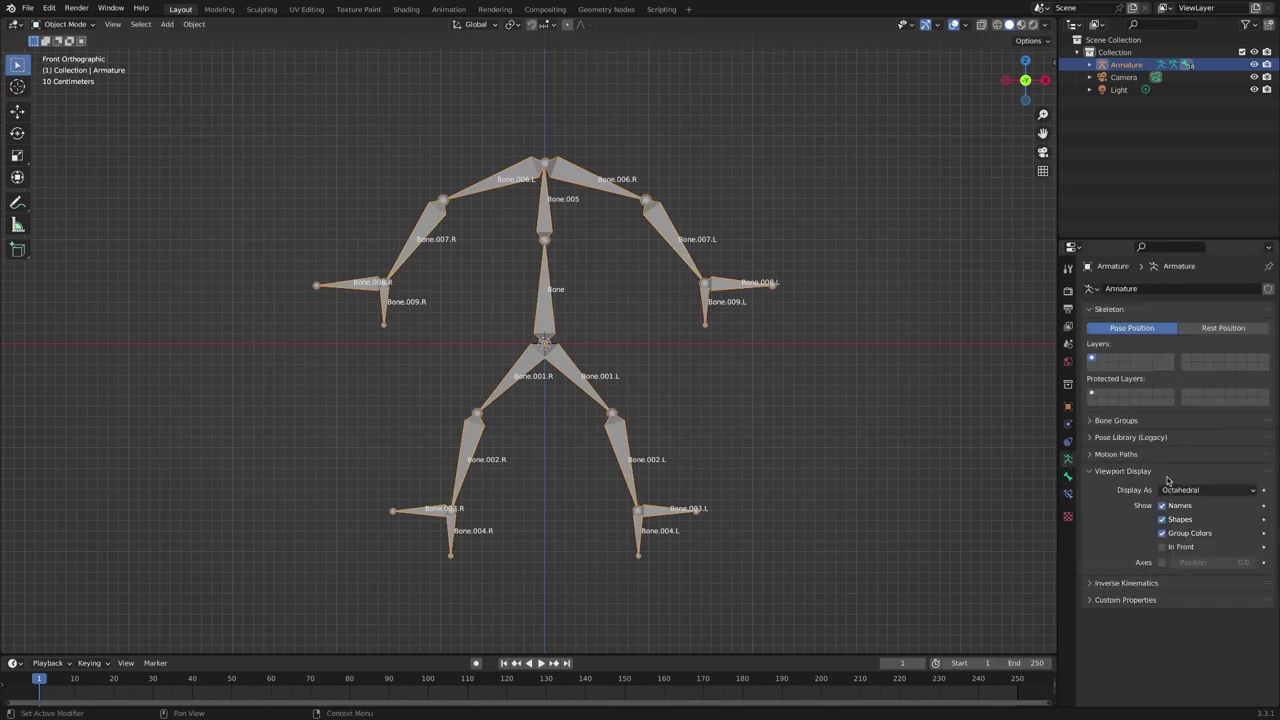
pyautogui.click(1208, 490)
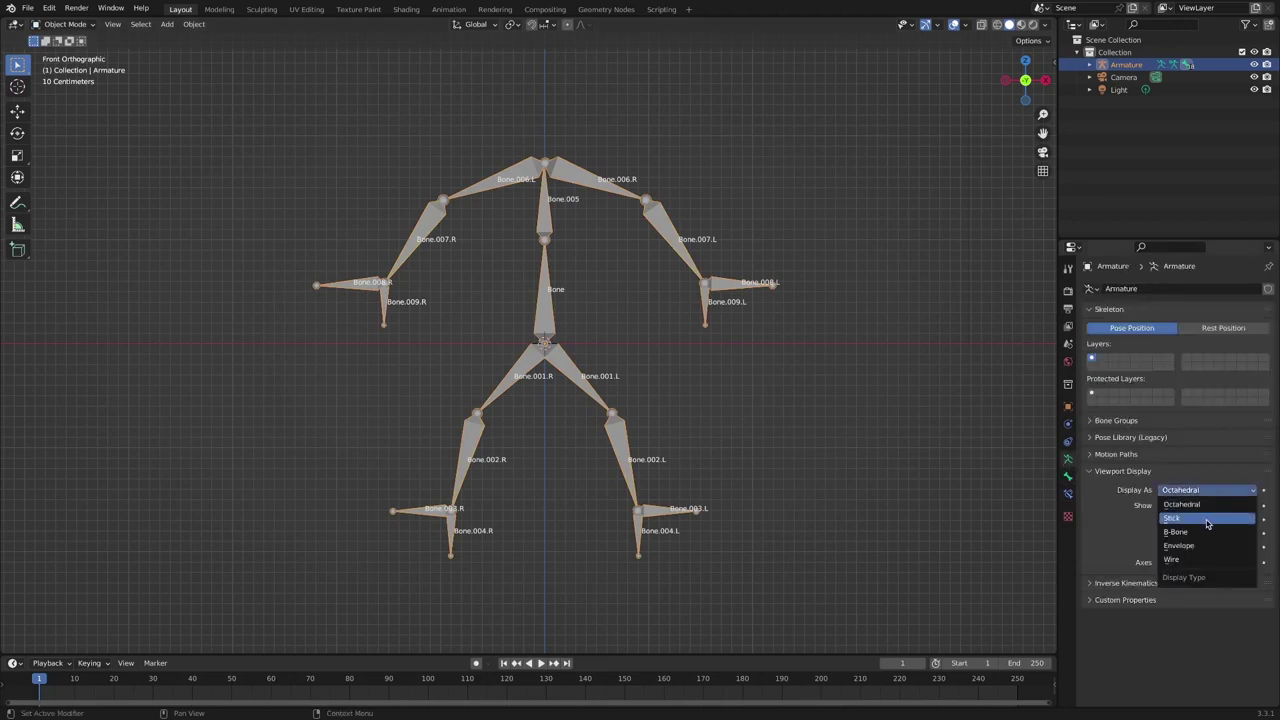
pyautogui.click(1207, 519)
pyautogui.click(642, 278)
# Step: Add a blank Grease Pencil object and switch it to Draw Mode
pyautogui.hotkey('shift', 'a')
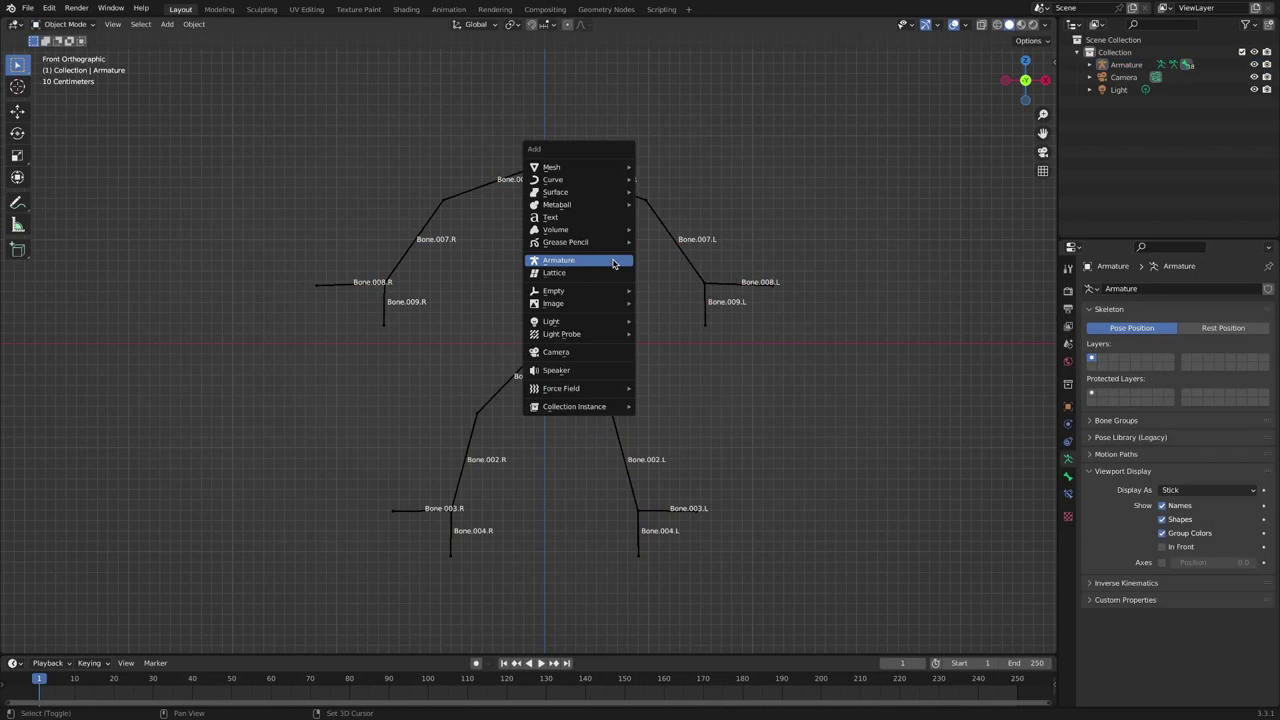
pyautogui.moveTo(615, 243)
pyautogui.click(668, 243)
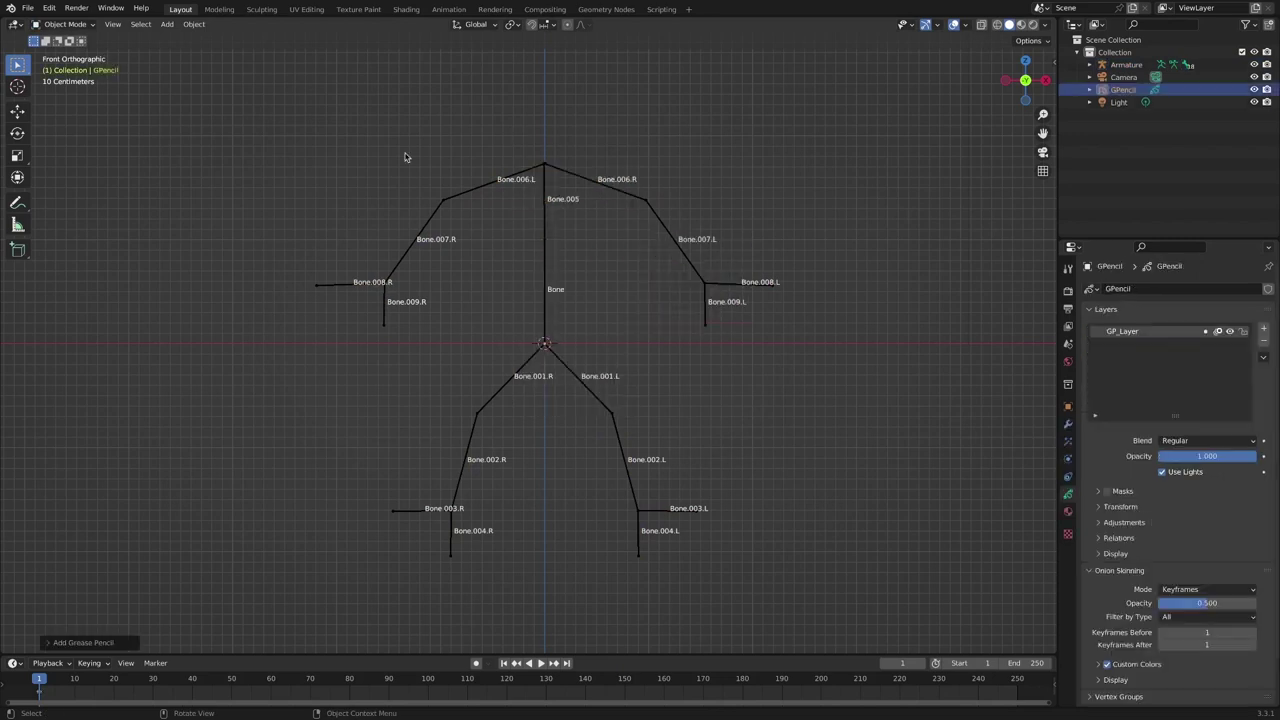
pyautogui.click(82, 24)
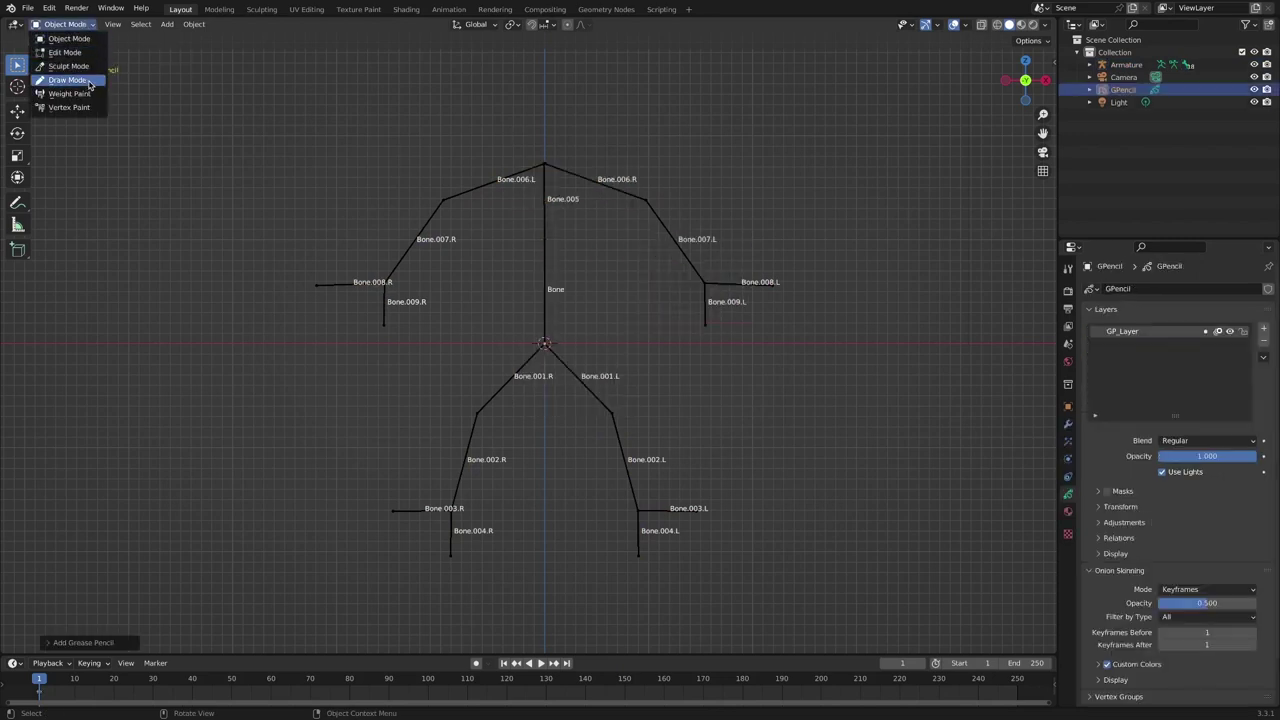
pyautogui.press('Return')
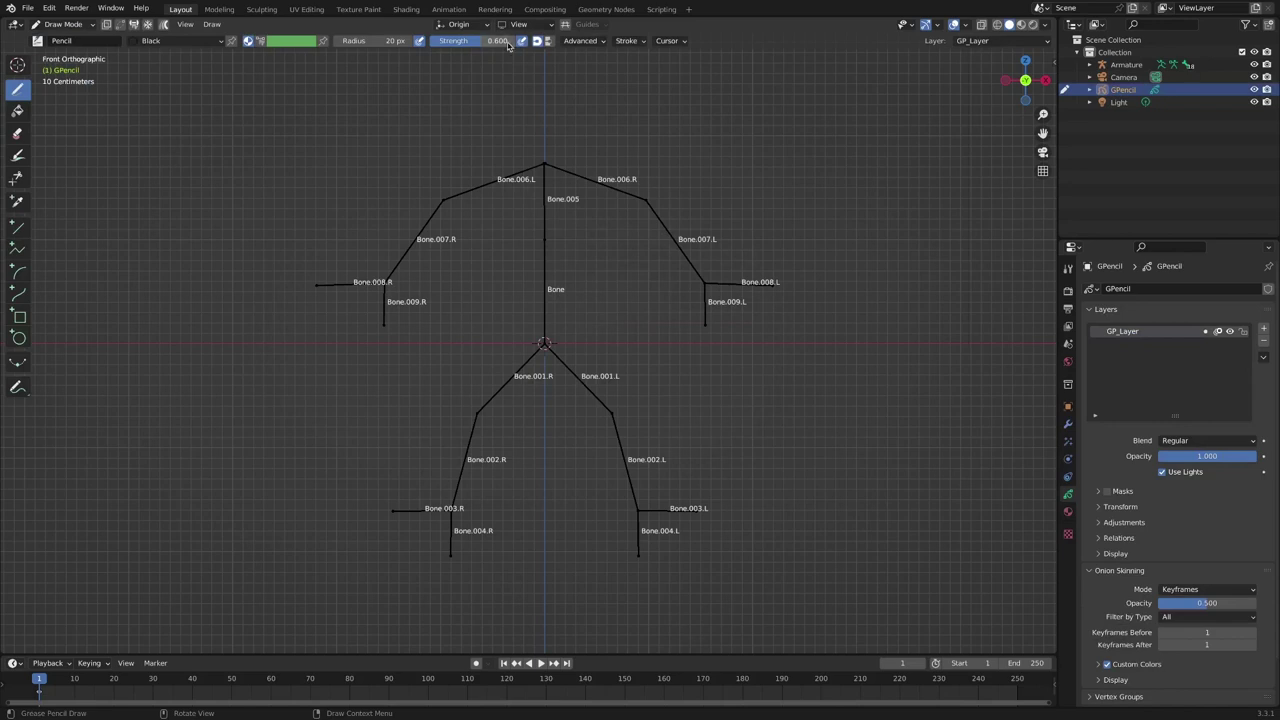
# Step: Set the brush strength to 1.000 and radius to 70 px, and give the Line tool 0 subdivisions
pyautogui.doubleClick(395, 40)
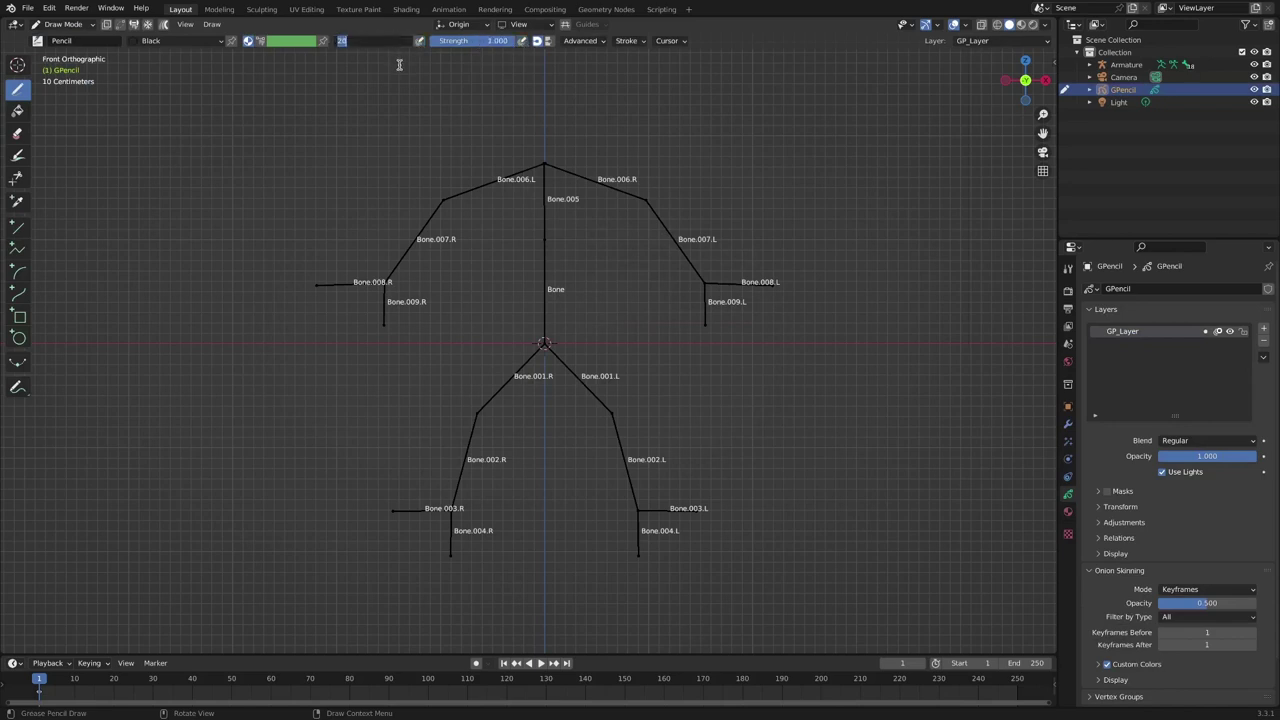
pyautogui.write('70')
pyautogui.press('Return')
pyautogui.click(18, 228)
pyautogui.click(385, 41)
pyautogui.write('0')
pyautogui.press('Return')
# Step: Draw a connected line stroke along the arm bones Bone.006.R, Bone.007.L and Bone.008.L
pyautogui.moveTo(544, 163); pyautogui.dragTo(646, 198)
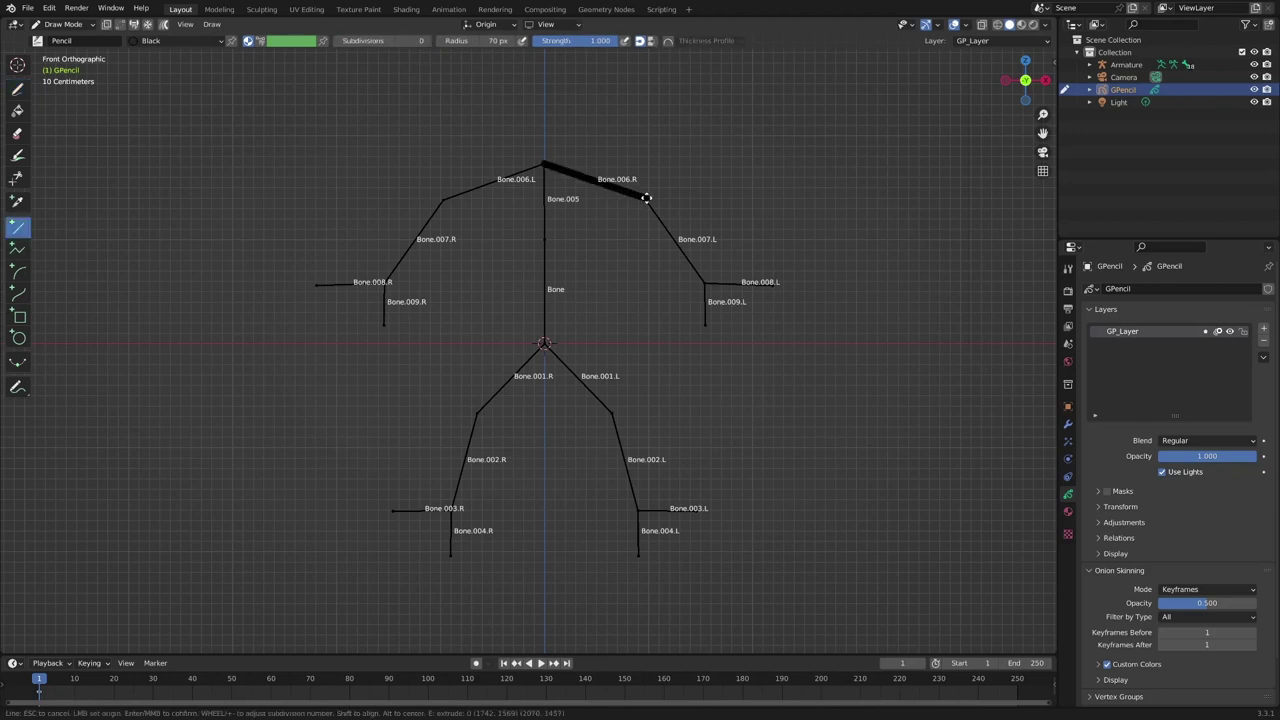
pyautogui.press('e')
pyautogui.click(705, 284)
pyautogui.press('e')
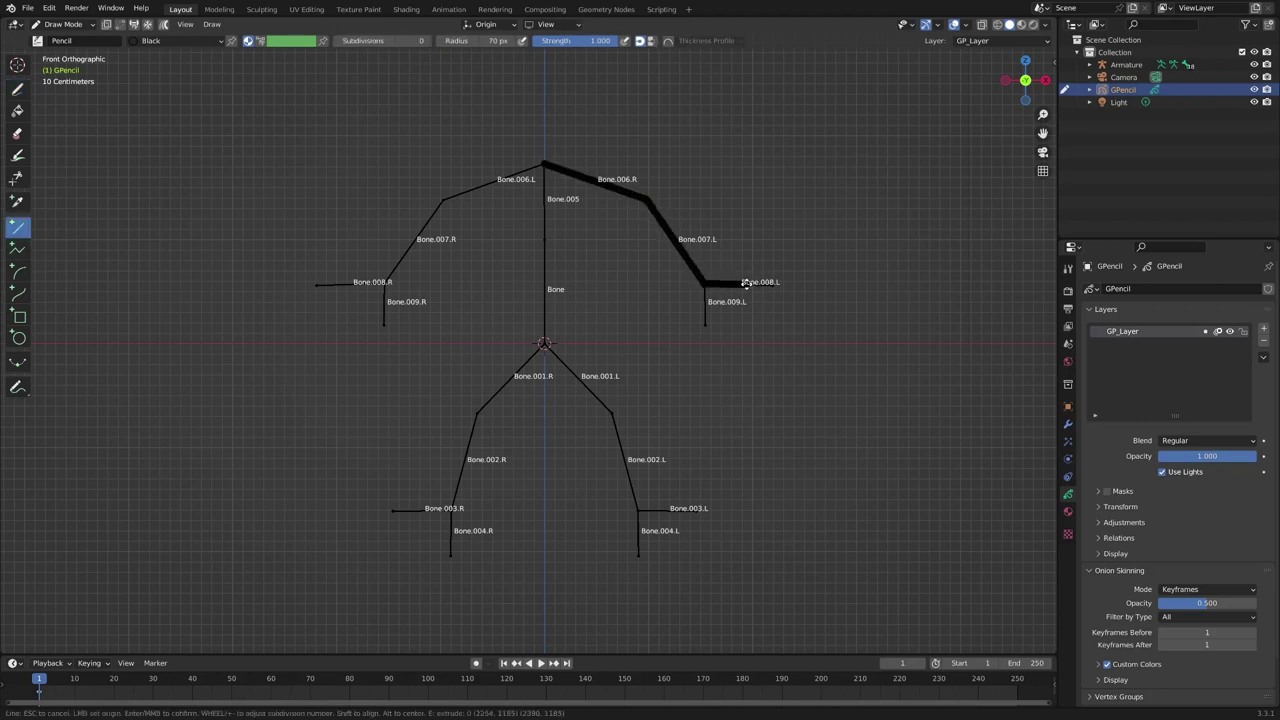
pyautogui.click(777, 286)
pyautogui.press('Return')
# Step: Draw a connected line stroke down the spine and along leg bones Bone.001.L, Bone.002.L and Bone.003.L
pyautogui.moveTo(544, 163); pyautogui.dragTo(543, 236)
pyautogui.press('e')
pyautogui.click(544, 344)
pyautogui.press('e')
pyautogui.click(612, 413)
pyautogui.press('e')
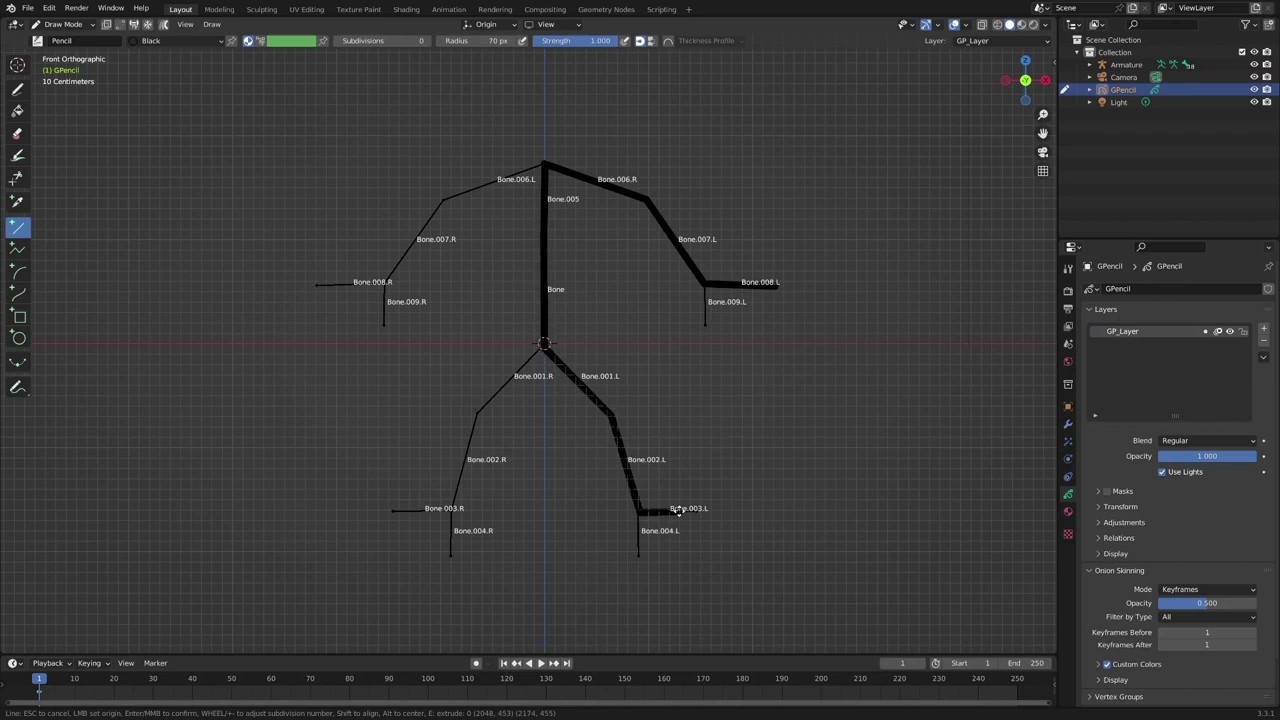
pyautogui.press('Return')
# Step: Draw a connected line stroke from the hip along leg bones Bone.001.R, Bone.002.R and Bone.003.R
pyautogui.moveTo(544, 344); pyautogui.dragTo(476, 414)
pyautogui.press('e')
pyautogui.click(451, 508)
pyautogui.press('e')
pyautogui.press('Return')
# Step: Draw a connected line stroke along the arm bones Bone.006.L, Bone.007.R and Bone.008.R
pyautogui.moveTo(544, 163); pyautogui.dragTo(442, 202)
pyautogui.press('e')
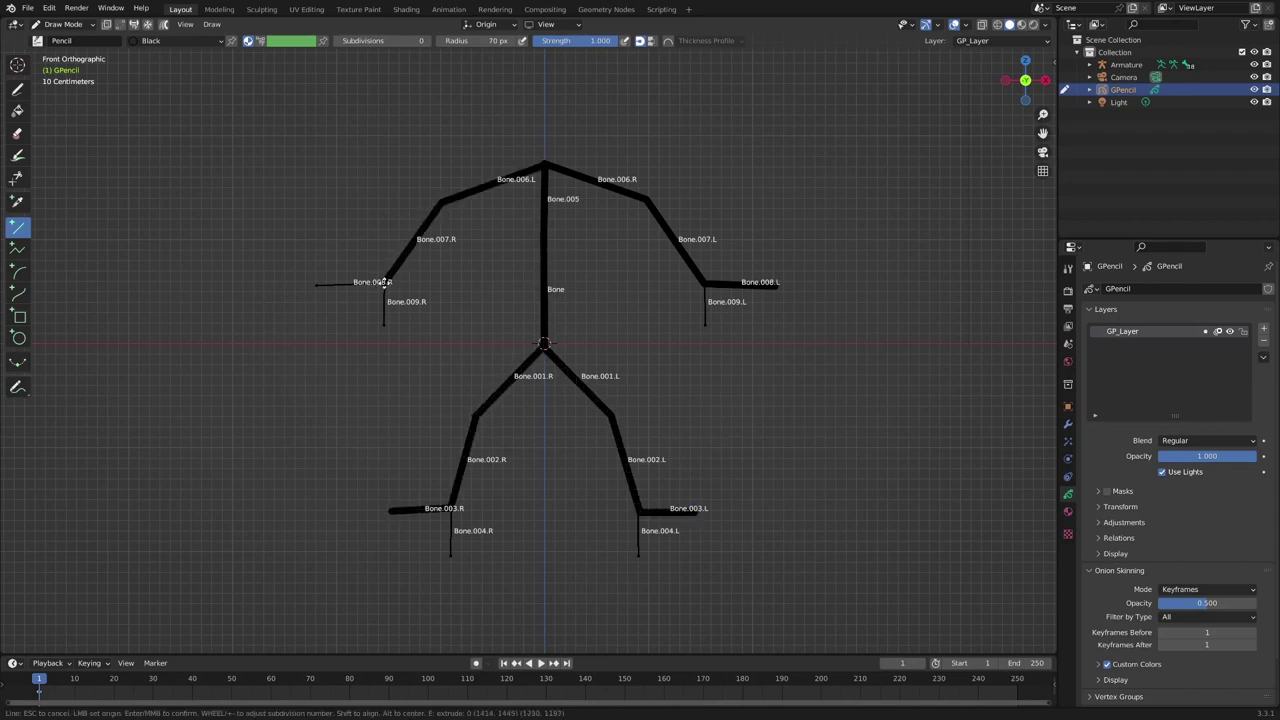
pyautogui.click(384, 283)
pyautogui.press('e')
pyautogui.click(317, 286)
pyautogui.press('Return')
# Step: In Object Mode, parent the Grease Pencil drawing to the armature using Armature Deform With Automatic Weights, and deselect both
pyautogui.click(64, 25)
pyautogui.click(72, 38)
pyautogui.click(622, 269)
pyautogui.click(547, 269)
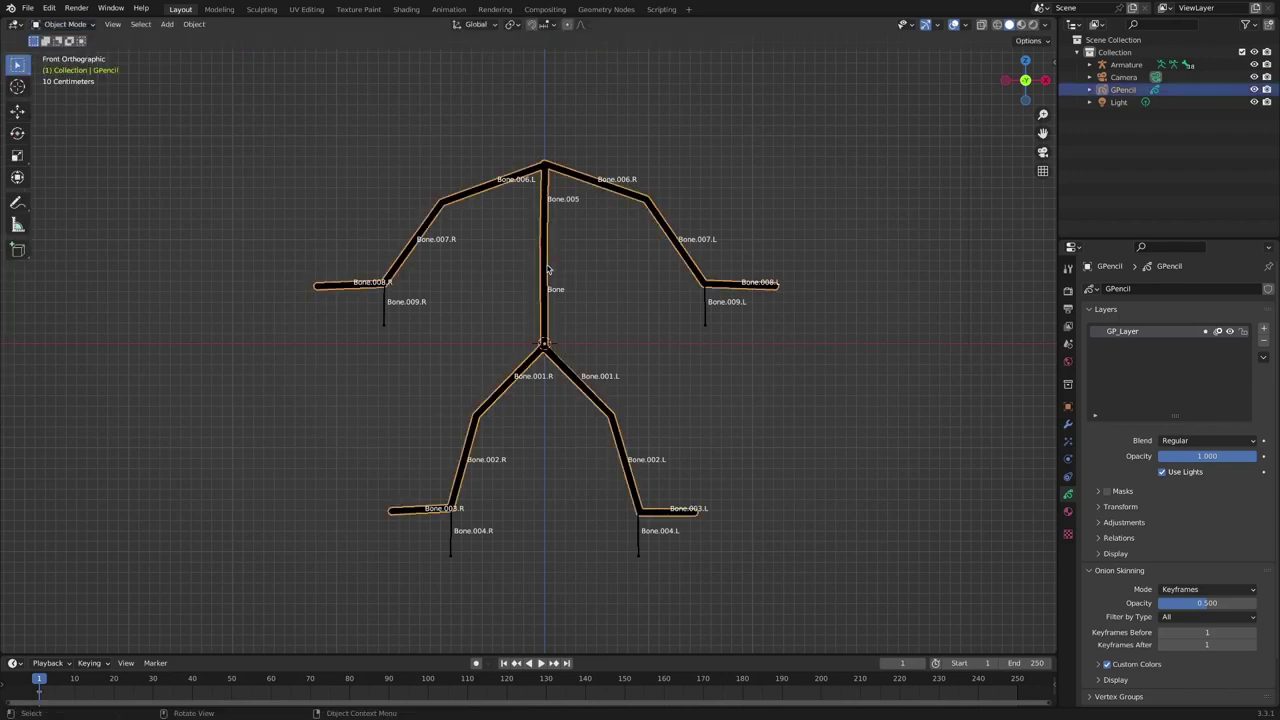
pyautogui.keyDown('shift'); pyautogui.click(706, 310); pyautogui.keyUp('shift')
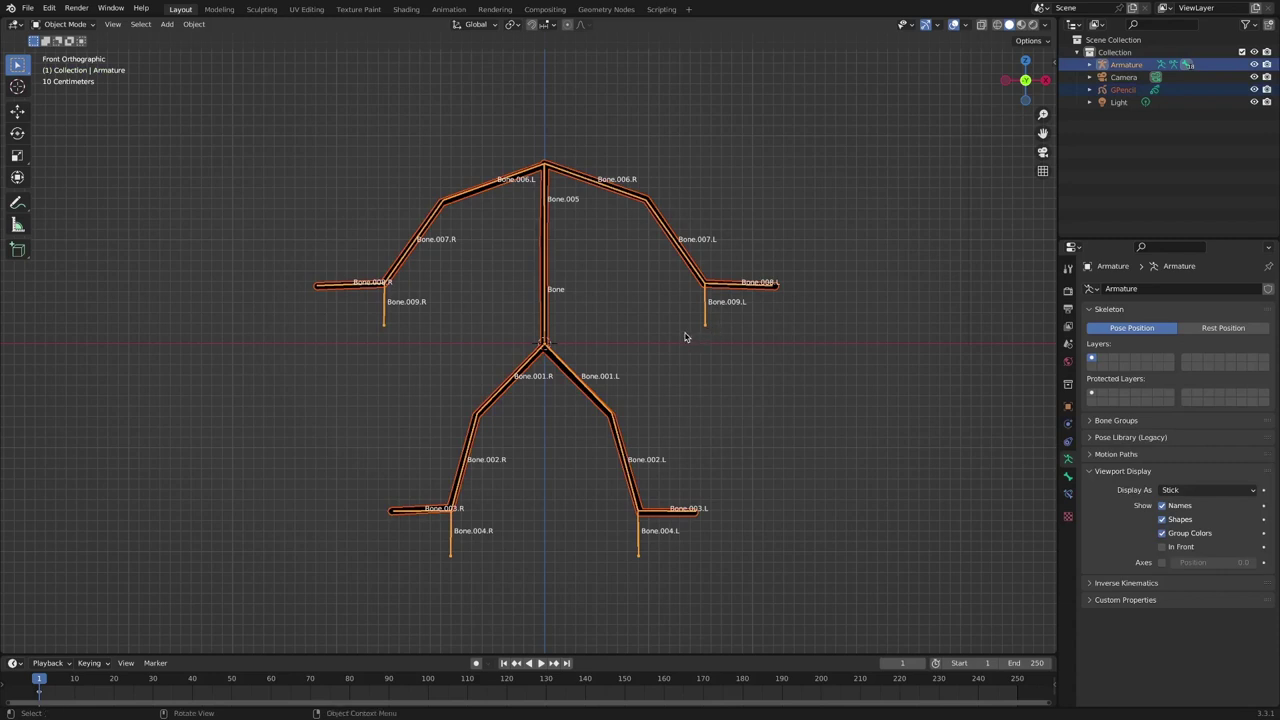
pyautogui.hotkey('ctrl', 'p')
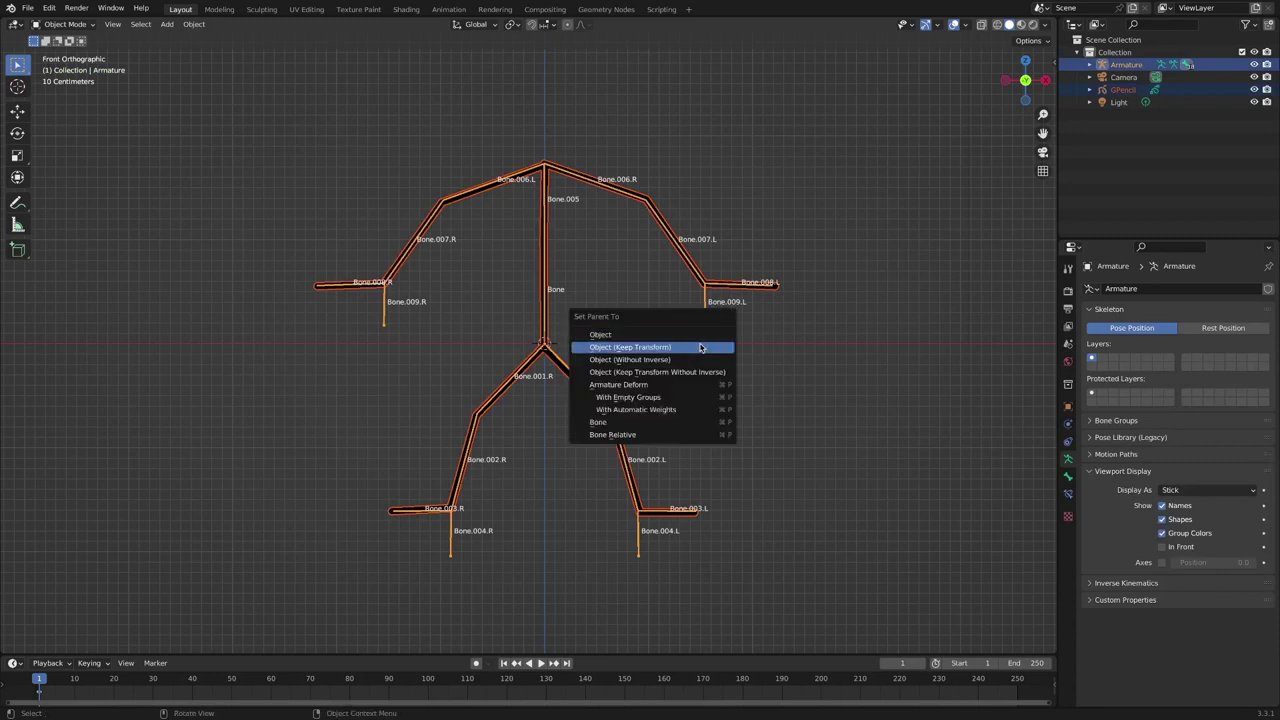
pyautogui.click(704, 409)
pyautogui.click(758, 381)
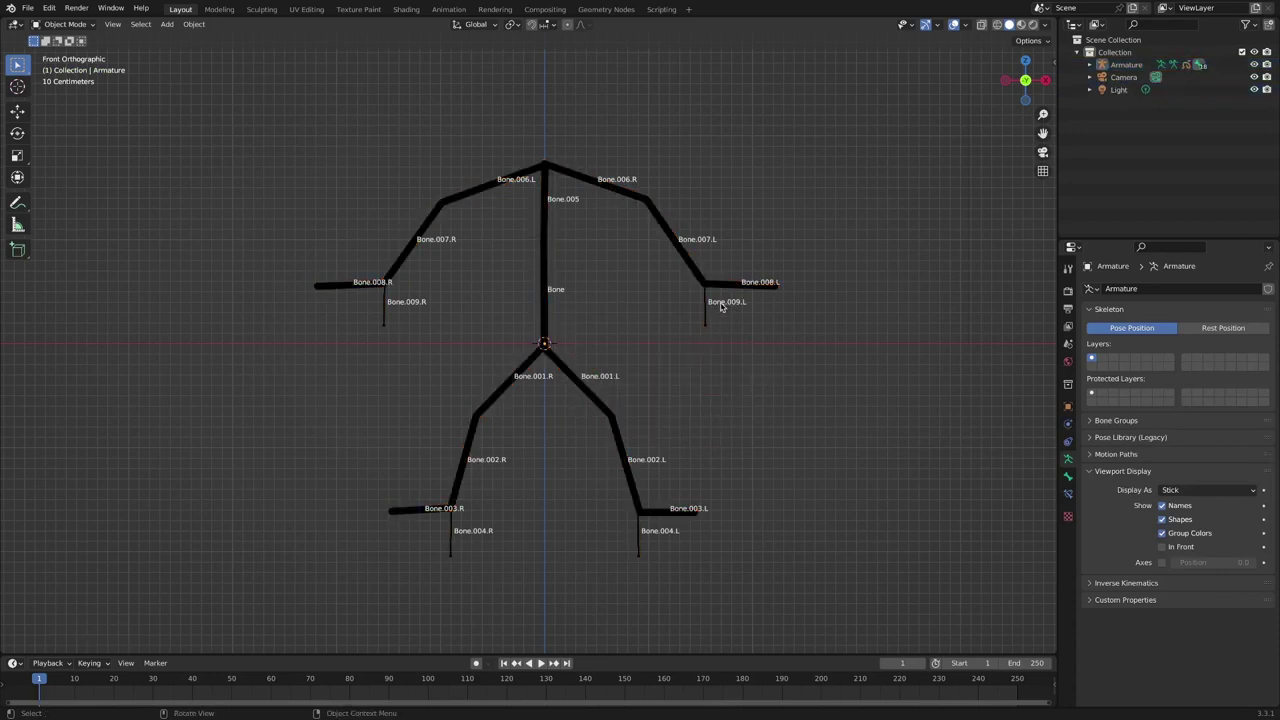
# Step: Set the armature's viewport display back to Octahedral and switch it to Pose Mode
pyautogui.click(395, 290)
pyautogui.click(86, 24)
pyautogui.click(1236, 490)
pyautogui.click(1216, 520)
pyautogui.click(90, 24)
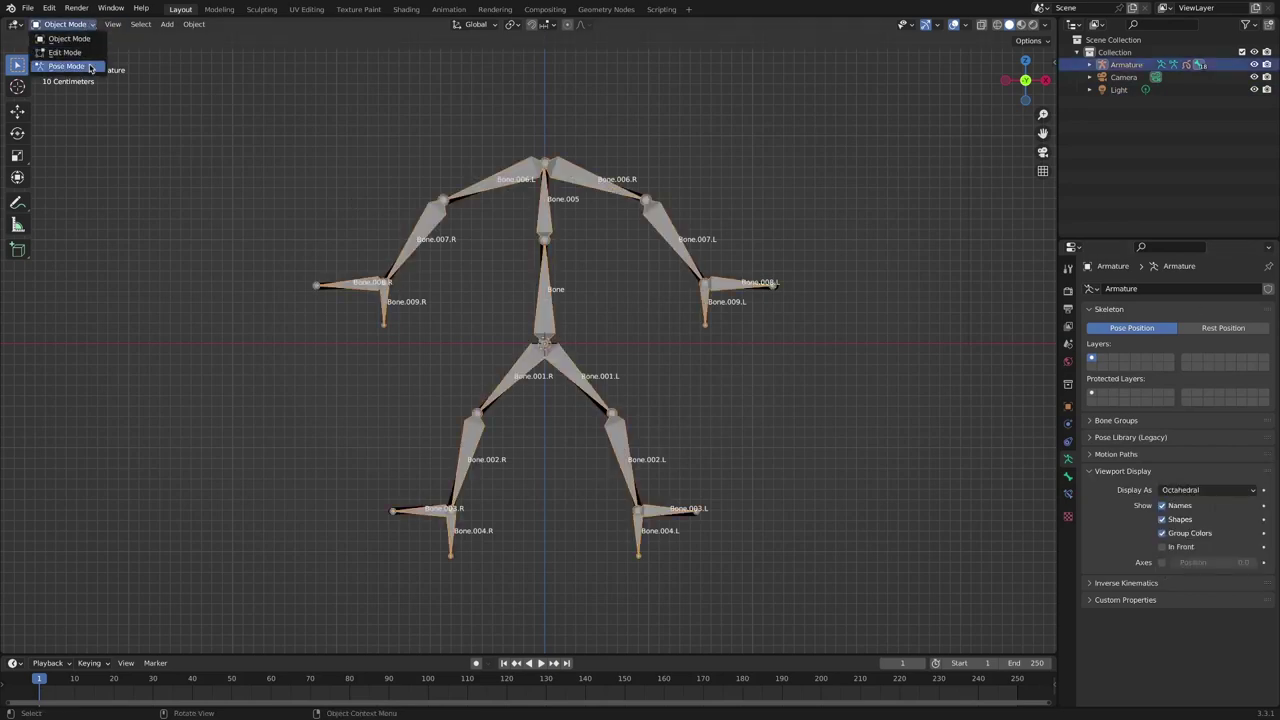
pyautogui.click(67, 66)
# Step: Split off a second 3D viewport showing the camera view, and enable its To 3D Cursor and Camera to View locks
pyautogui.moveTo(1054, 20); pyautogui.dragTo(747, 90)
pyautogui.press('KP_0')
pyautogui.press('n')
pyautogui.click(738, 118)
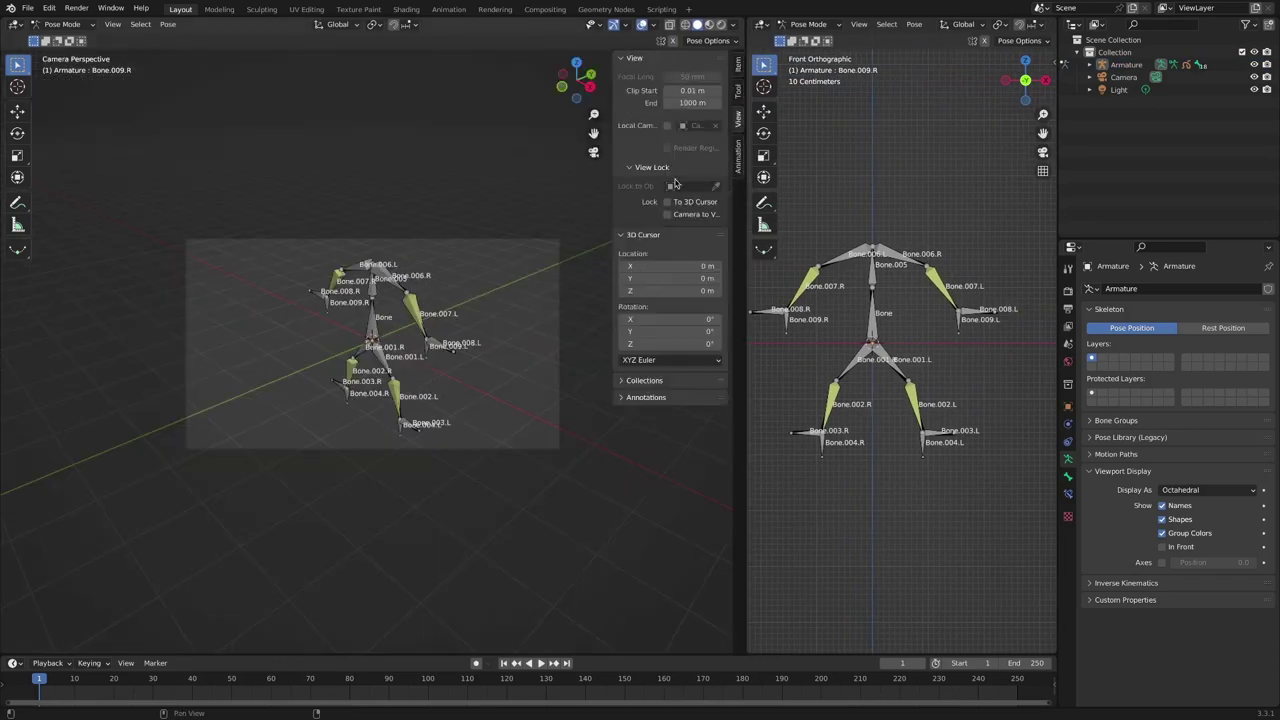
pyautogui.moveTo(668, 202); pyautogui.dragTo(668, 215)
# Step: Orbit the camera to face the armature from the front, and hide the camera viewport's sidebar
pyautogui.keyDown('alt'); pyautogui.moveTo(410, 350); pyautogui.dragTo(452, 350); pyautogui.keyUp('alt')
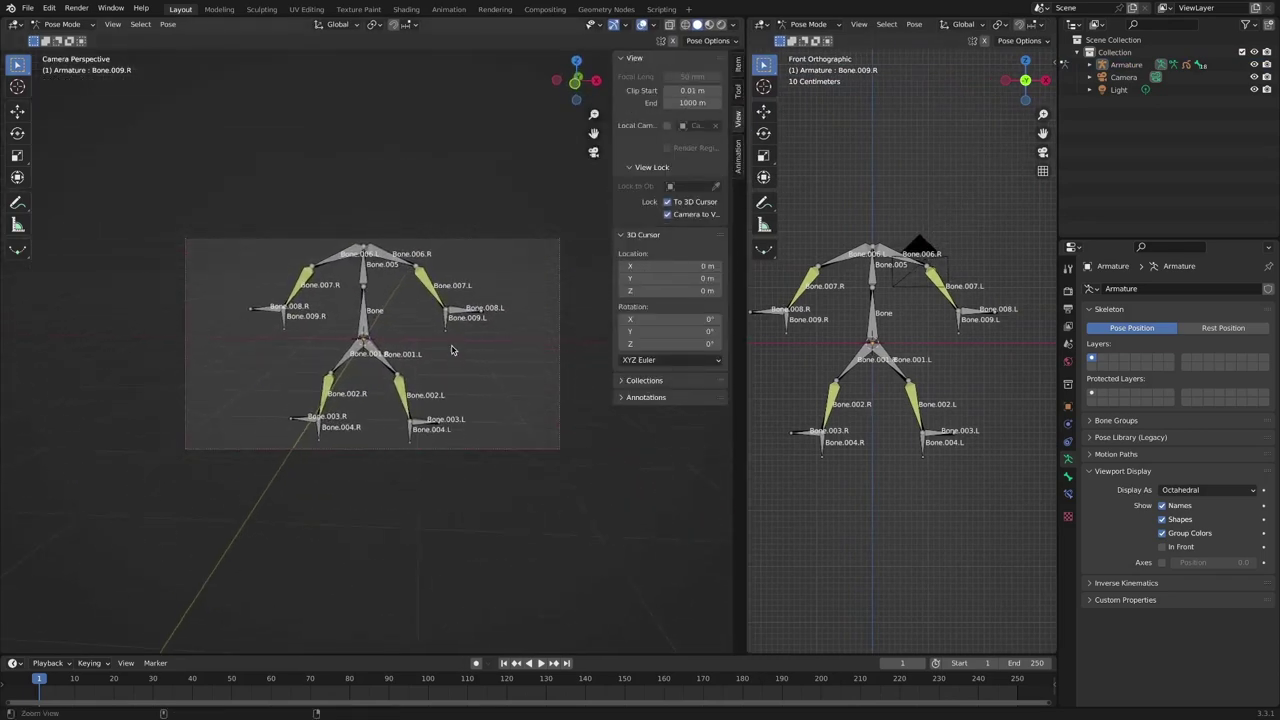
pyautogui.moveTo(451, 349); pyautogui.dragTo(446, 352, button='middle')
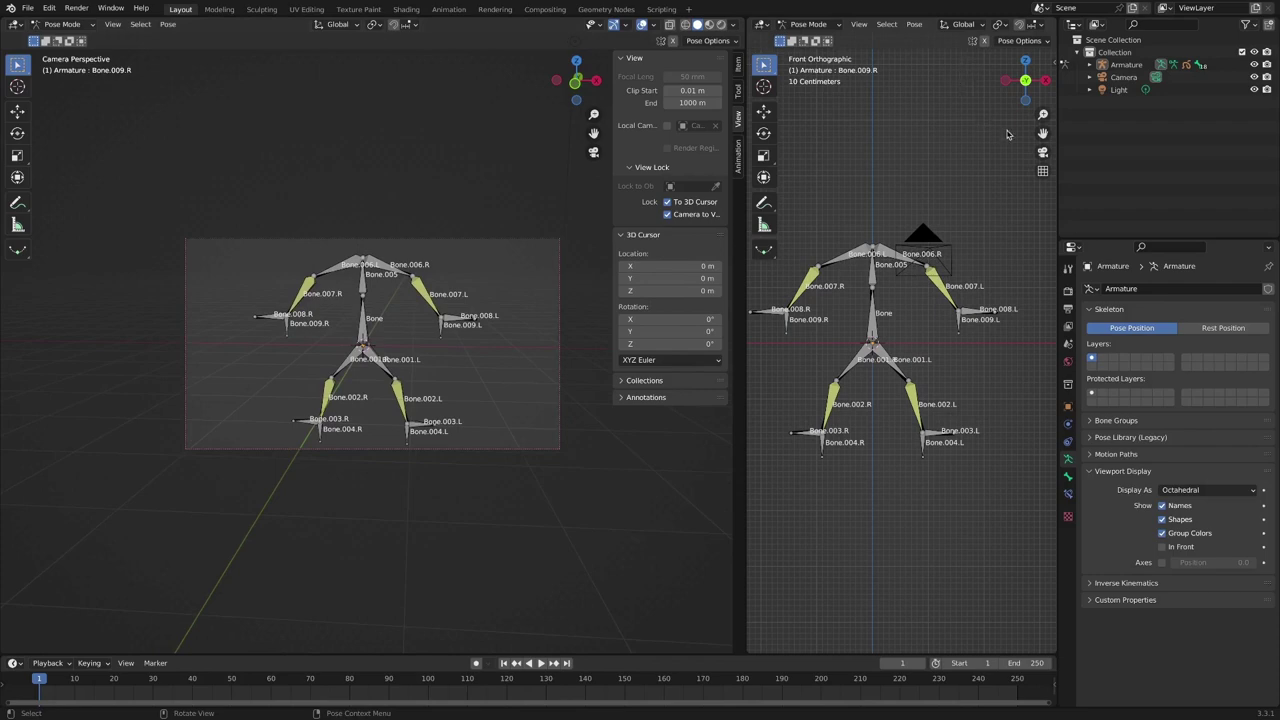
pyautogui.press('n')
pyautogui.press('n')
pyautogui.press('n')
# Step: Widen the front-view area, zoom in on the armature, and show its sidebar with the Pose Library options
pyautogui.moveTo(746, 368); pyautogui.dragTo(566, 345)
pyautogui.scroll(2, 1020, 261)
pyautogui.press('n')
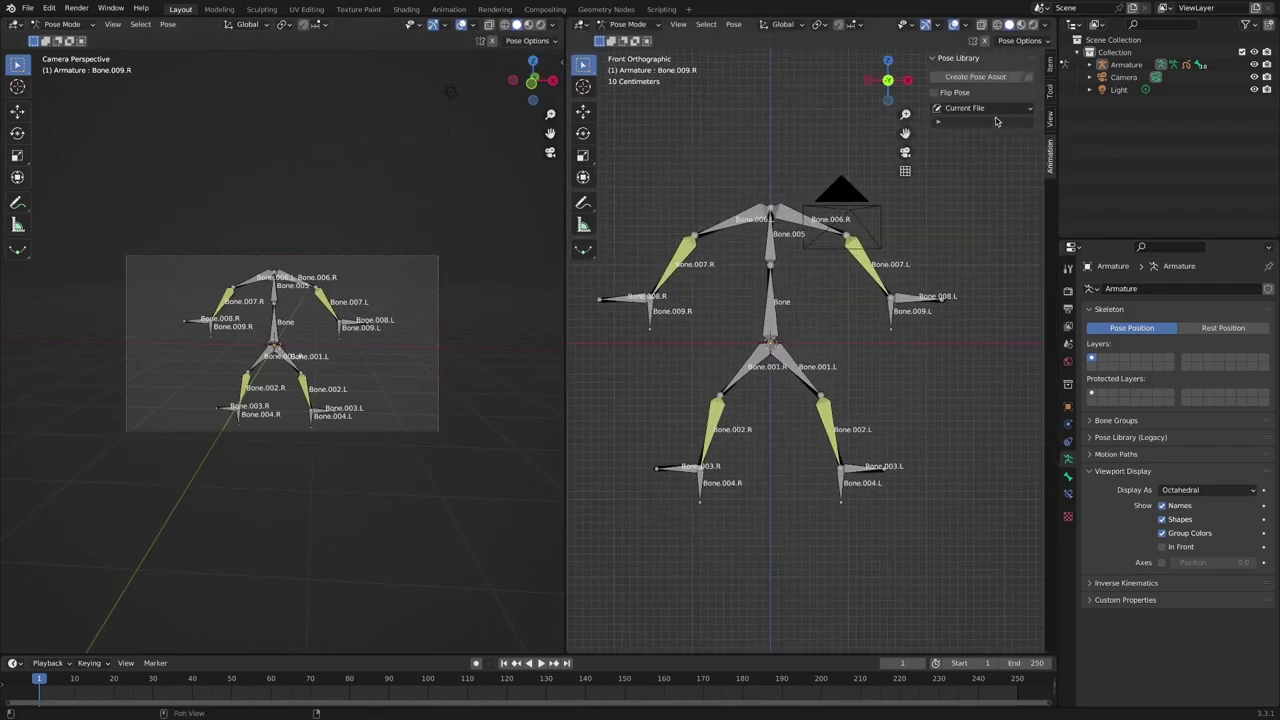
# Step: Split a third area off the camera viewport, widen the remaining camera view, and change the new area into an Asset Browser
pyautogui.moveTo(5, 20); pyautogui.dragTo(311, 66)
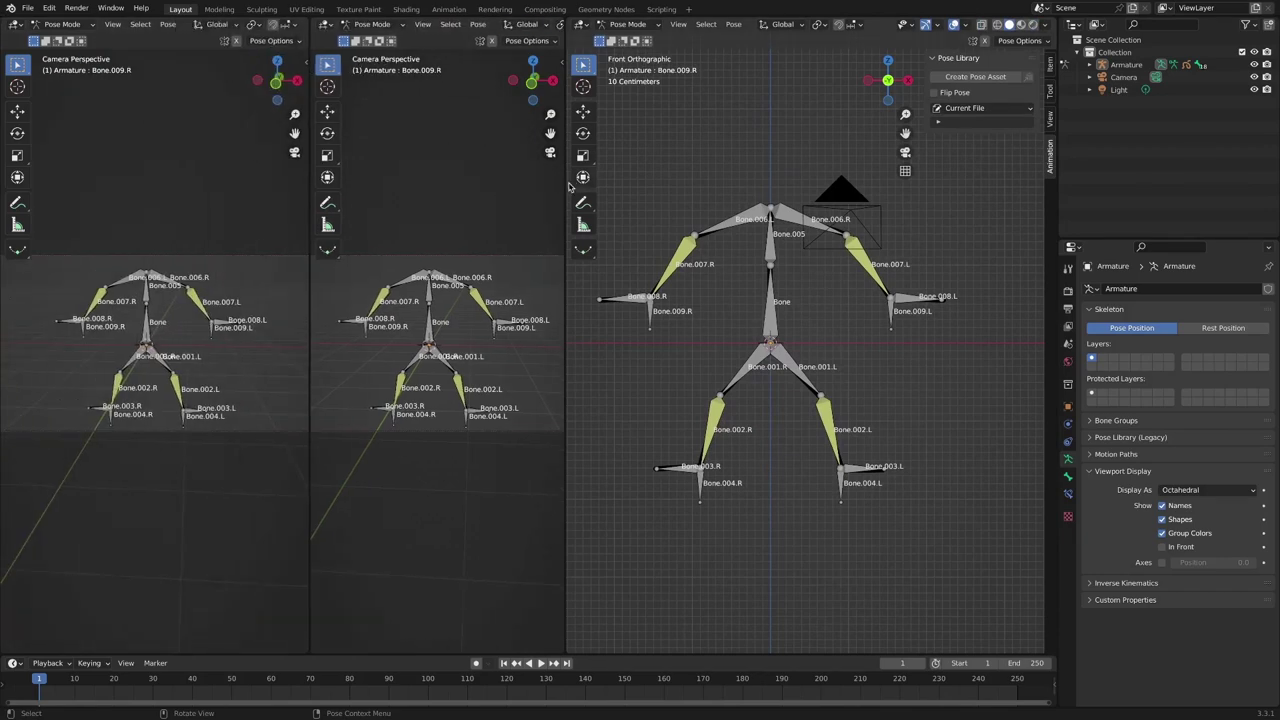
pyautogui.moveTo(567, 188); pyautogui.dragTo(615, 173)
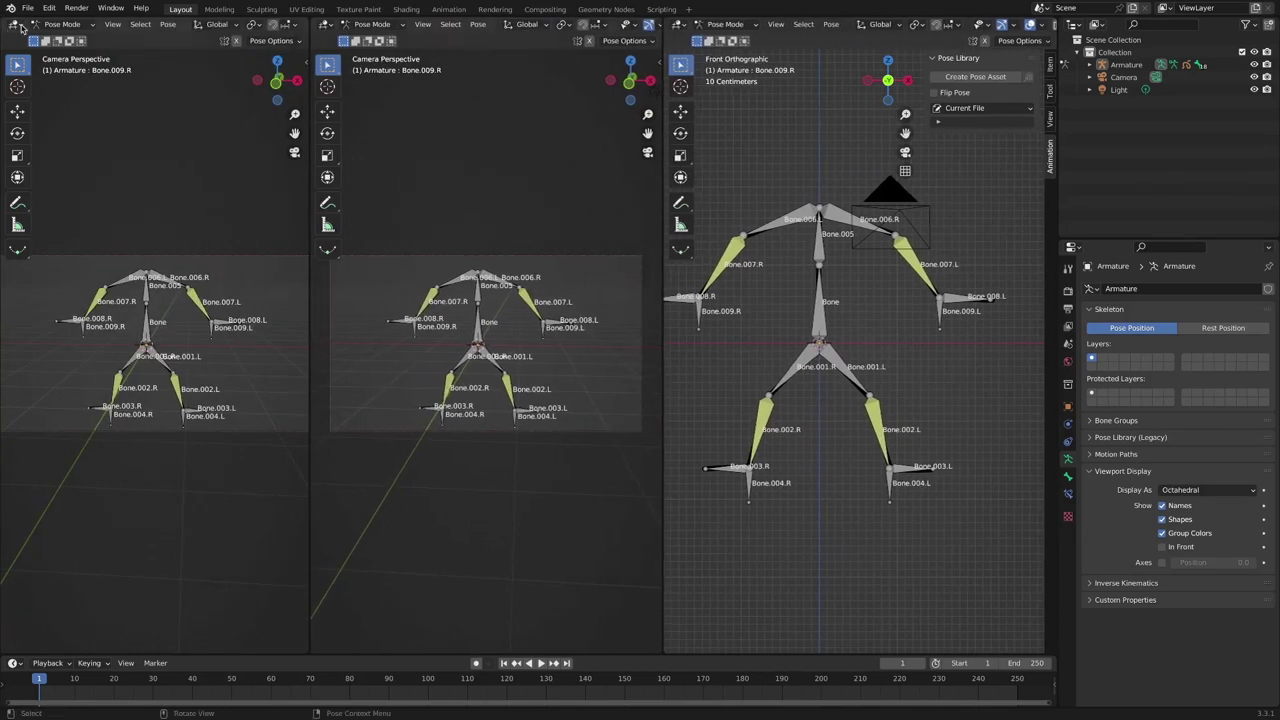
pyautogui.click(17, 24)
pyautogui.click(390, 101)
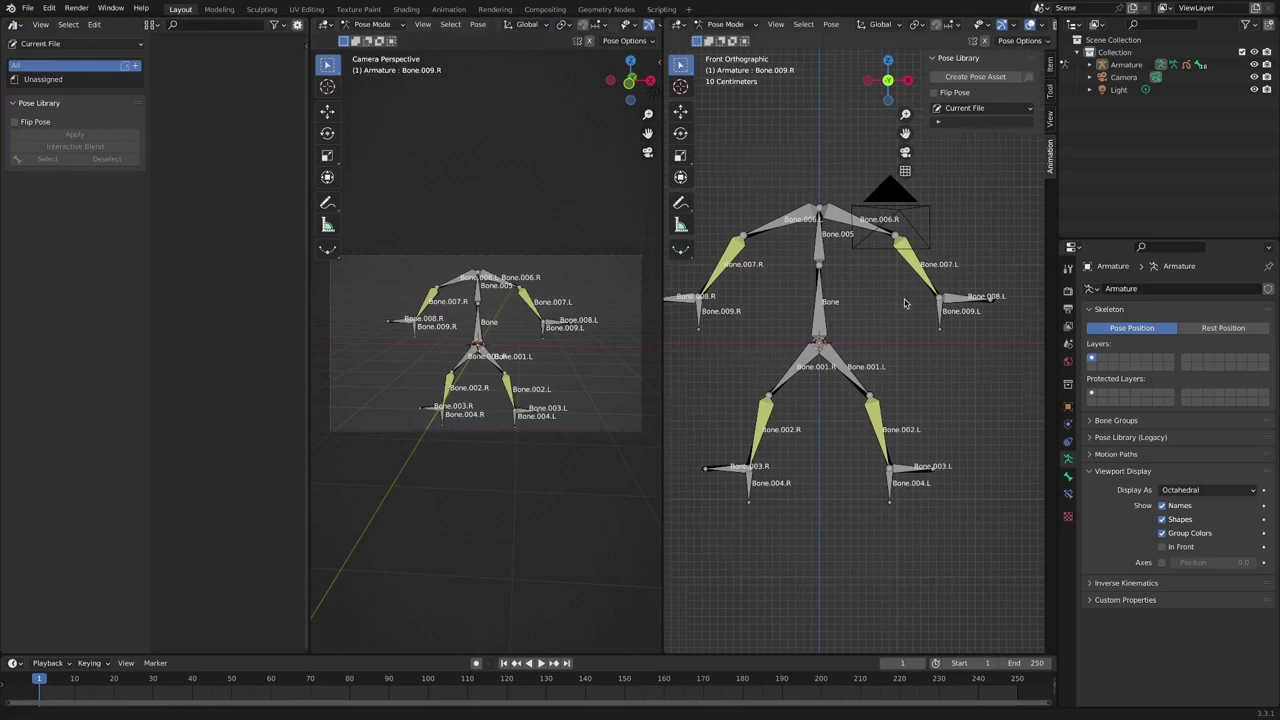
# Step: Save the armature's current pose with all bones selected as a pose asset named Base
pyautogui.moveTo(908, 302)
pyautogui.keyDown('ctrl'); pyautogui.mouseDown(button='middle')
pyautogui.moveTo(892, 313)
pyautogui.moveTo(910, 310)
pyautogui.mouseUp(button='middle'); pyautogui.keyUp('ctrl')
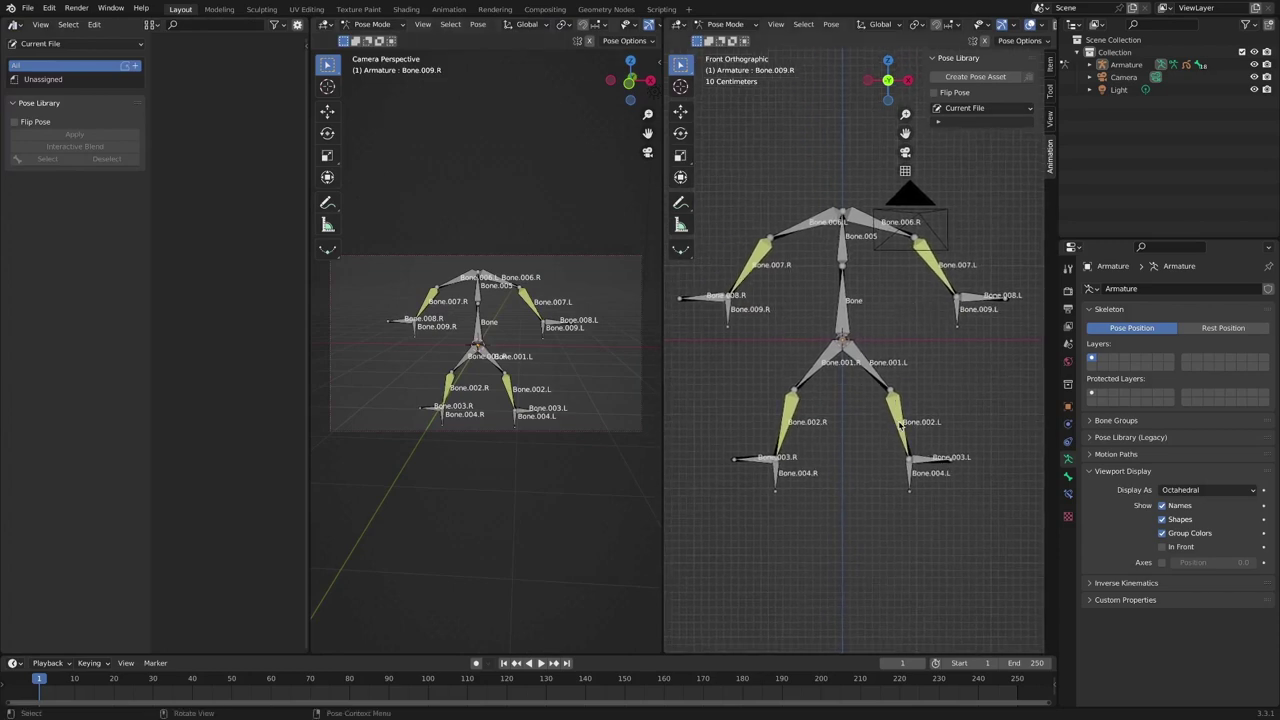
pyautogui.click(910, 484)
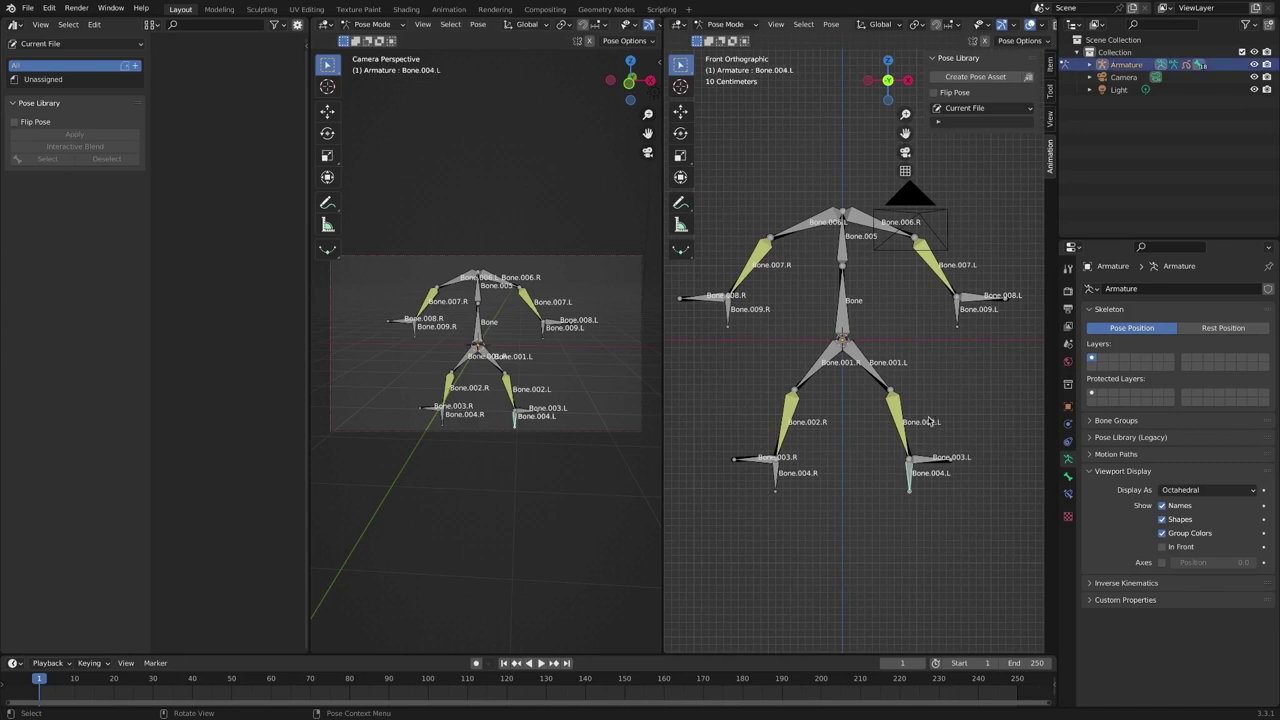
pyautogui.press('a')
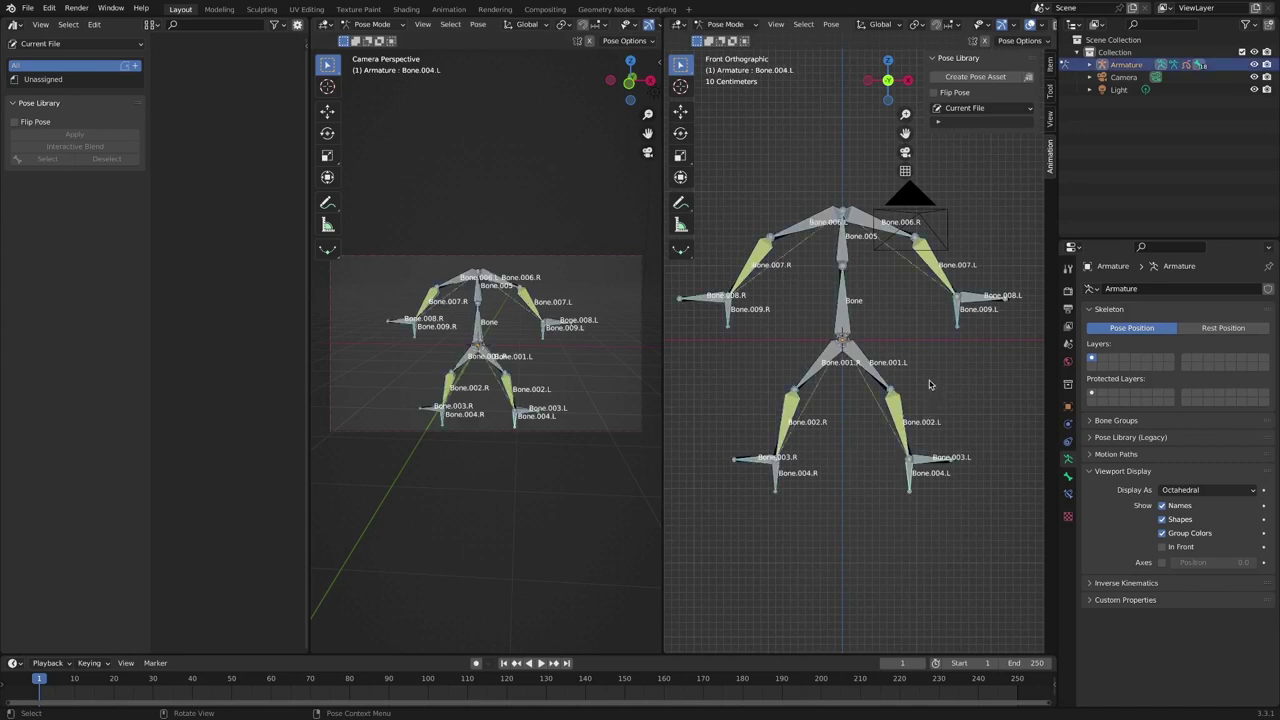
pyautogui.click(981, 78)
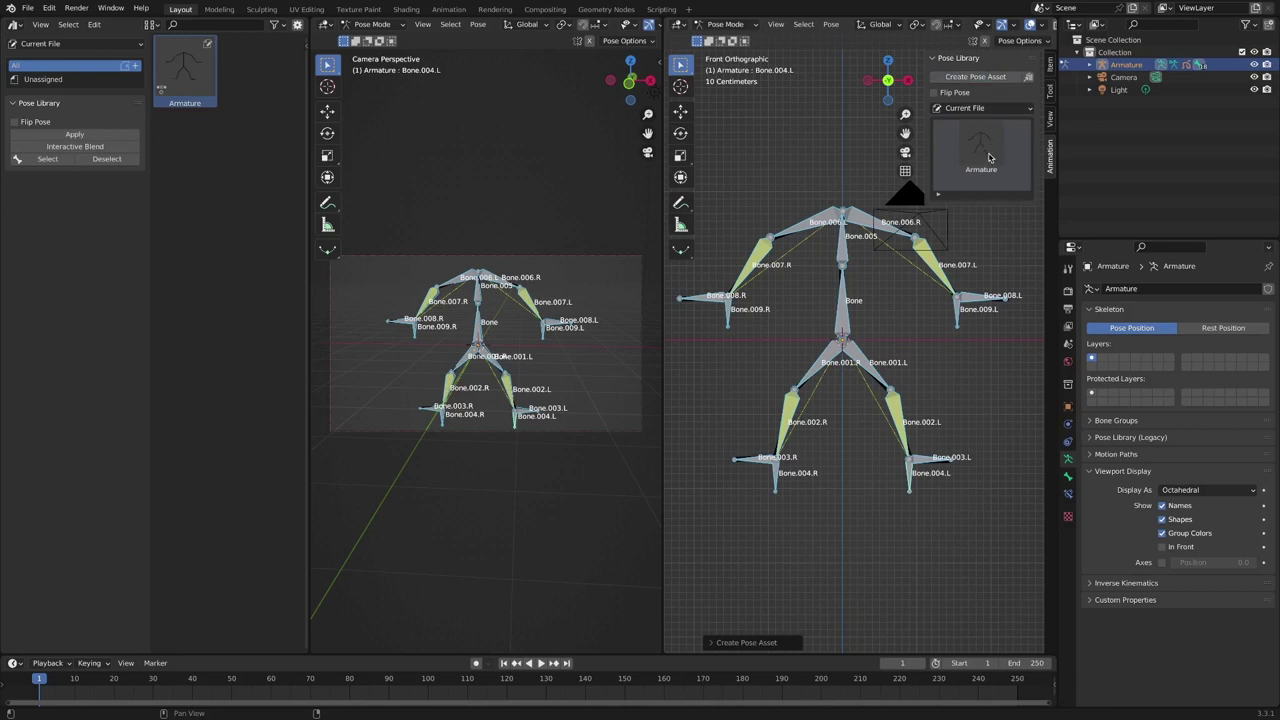
pyautogui.click(712, 643)
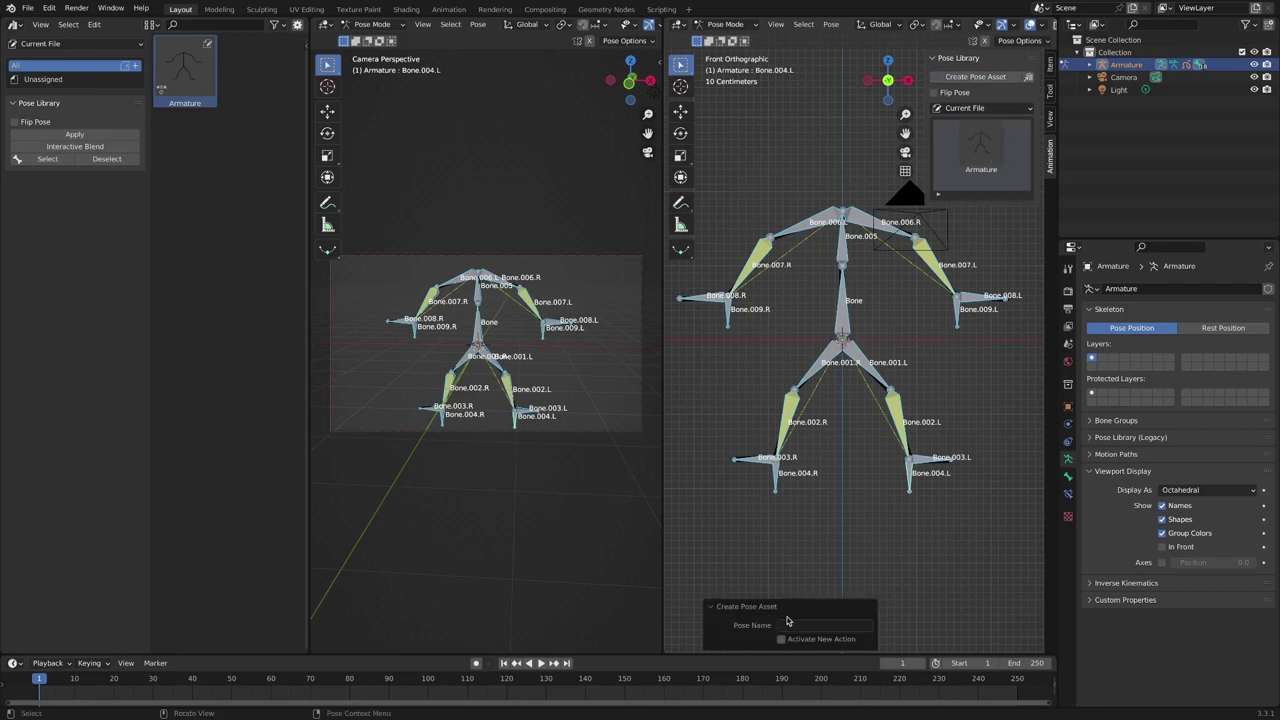
pyautogui.click(790, 625)
pyautogui.write('Base')
pyautogui.press('Return')
pyautogui.click(962, 398)
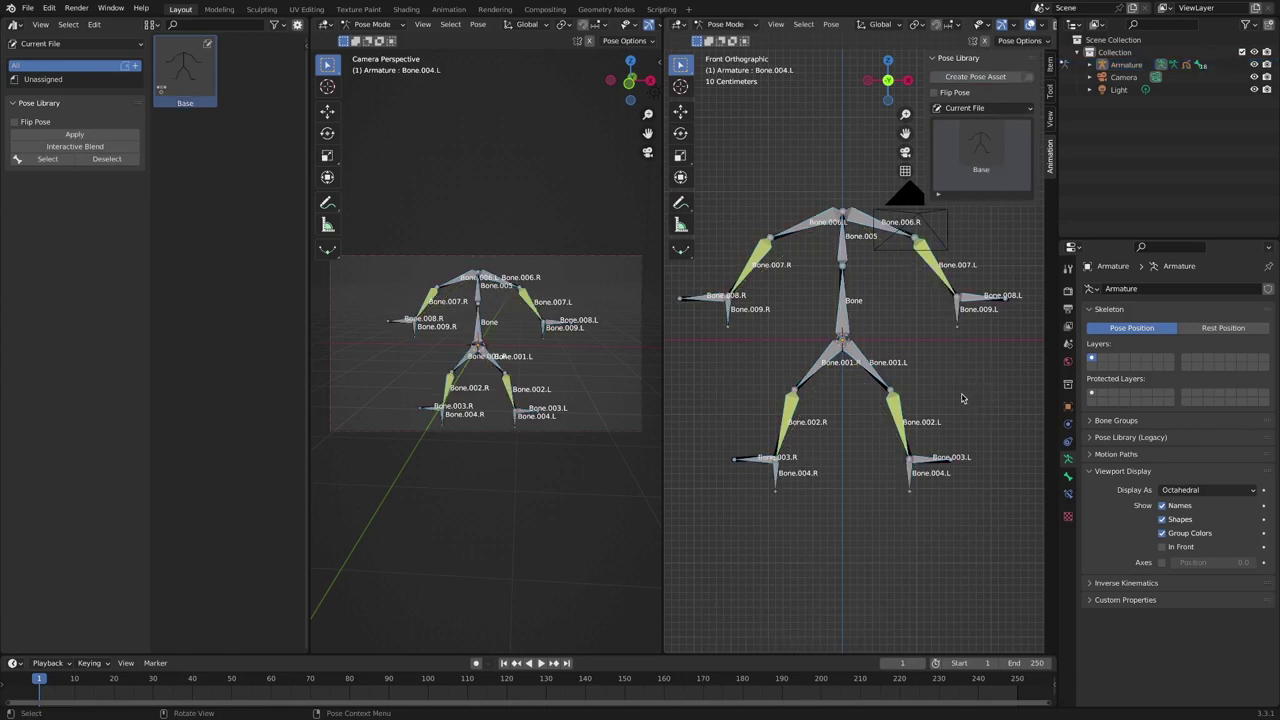
# Step: In Edit Mode, parent the upper leg bones Bone.001.L and Bone.001.R to Bone with Keep Offset, and return to Pose Mode
pyautogui.click(851, 318)
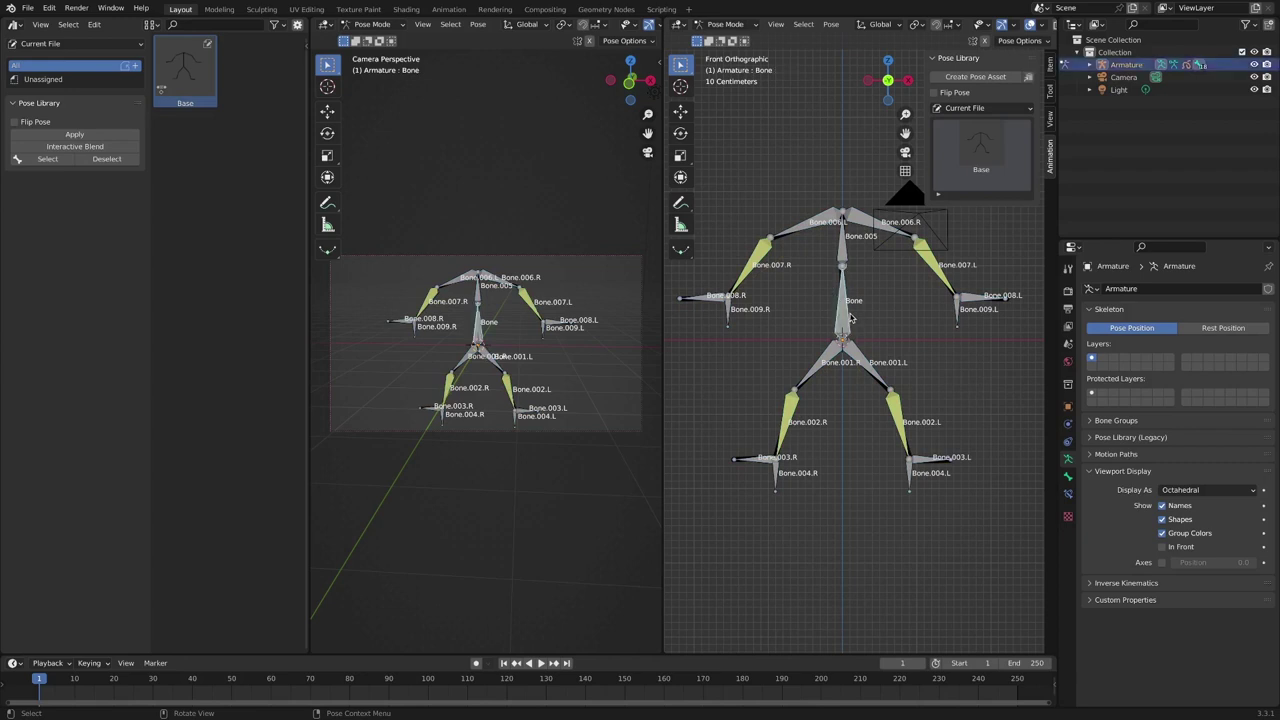
pyautogui.click(740, 24)
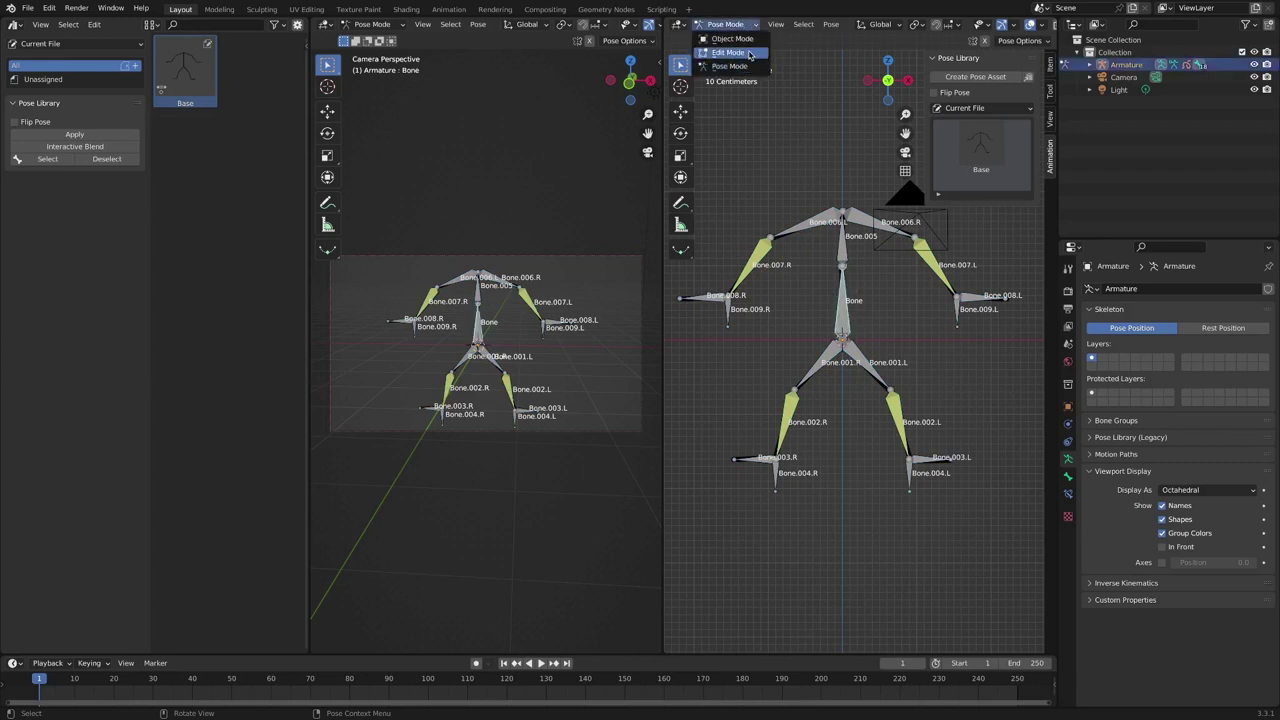
pyautogui.click(735, 54)
pyautogui.click(930, 348)
pyautogui.click(865, 366)
pyautogui.keyDown('shift'); pyautogui.click(836, 358); pyautogui.keyUp('shift')
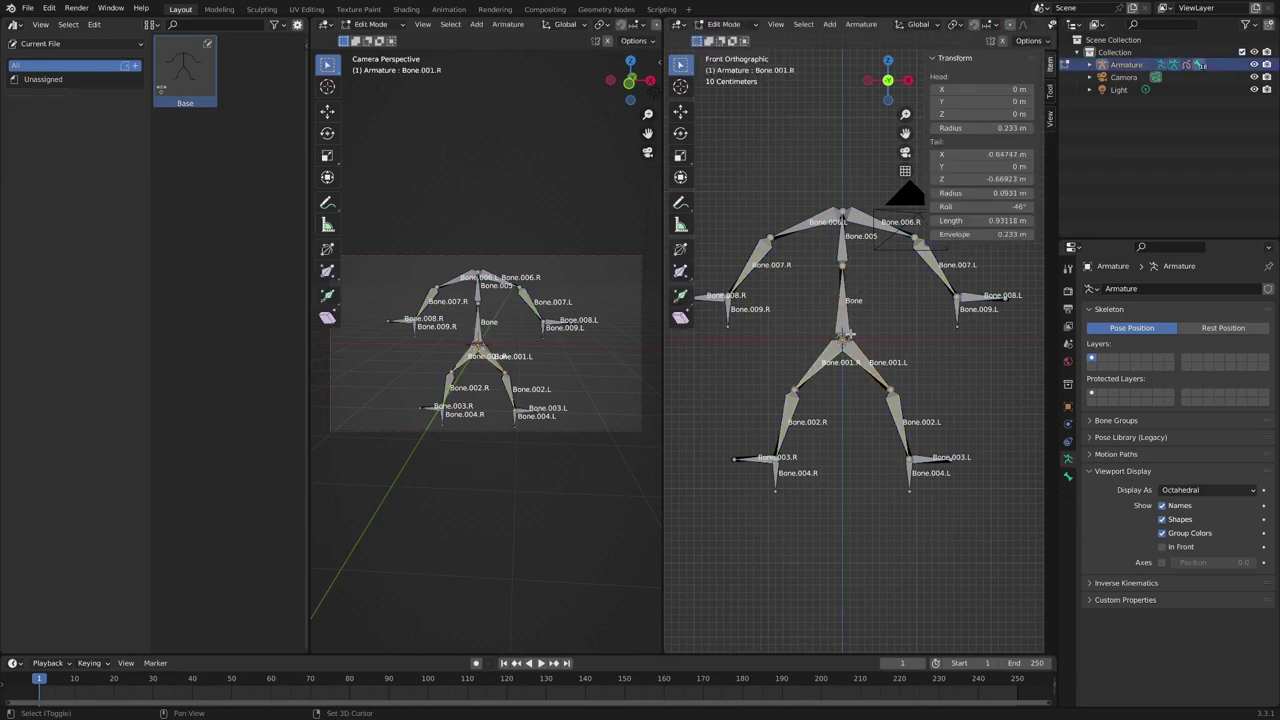
pyautogui.keyDown('shift'); pyautogui.click(843, 325); pyautogui.keyUp('shift')
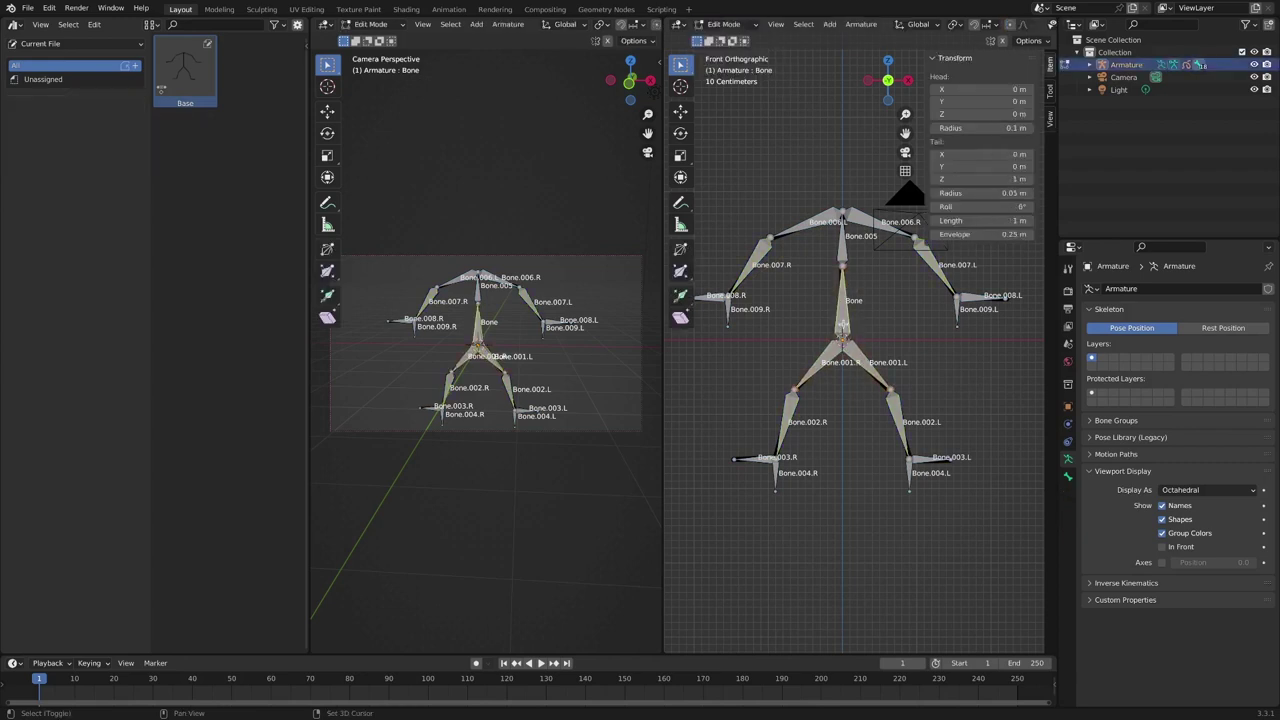
pyautogui.hotkey('ctrl', 'p')
pyautogui.click(884, 357)
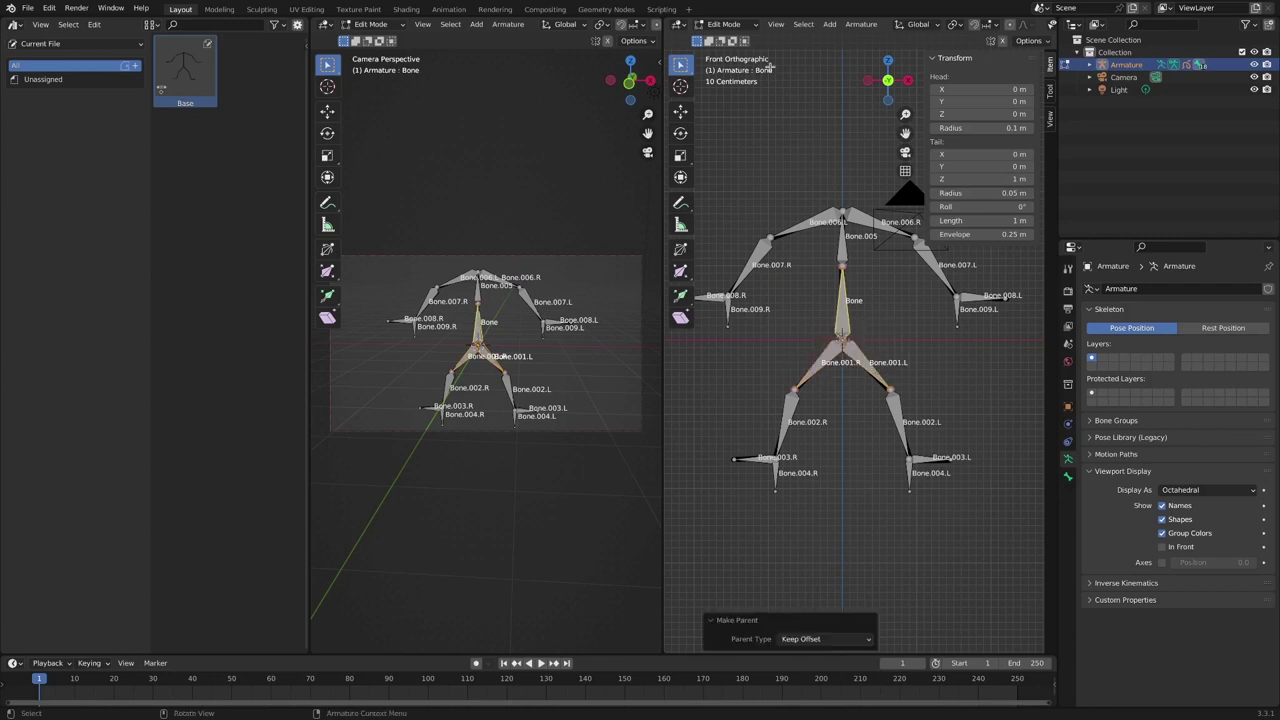
pyautogui.click(725, 24)
pyautogui.click(725, 58)
pyautogui.click(907, 326)
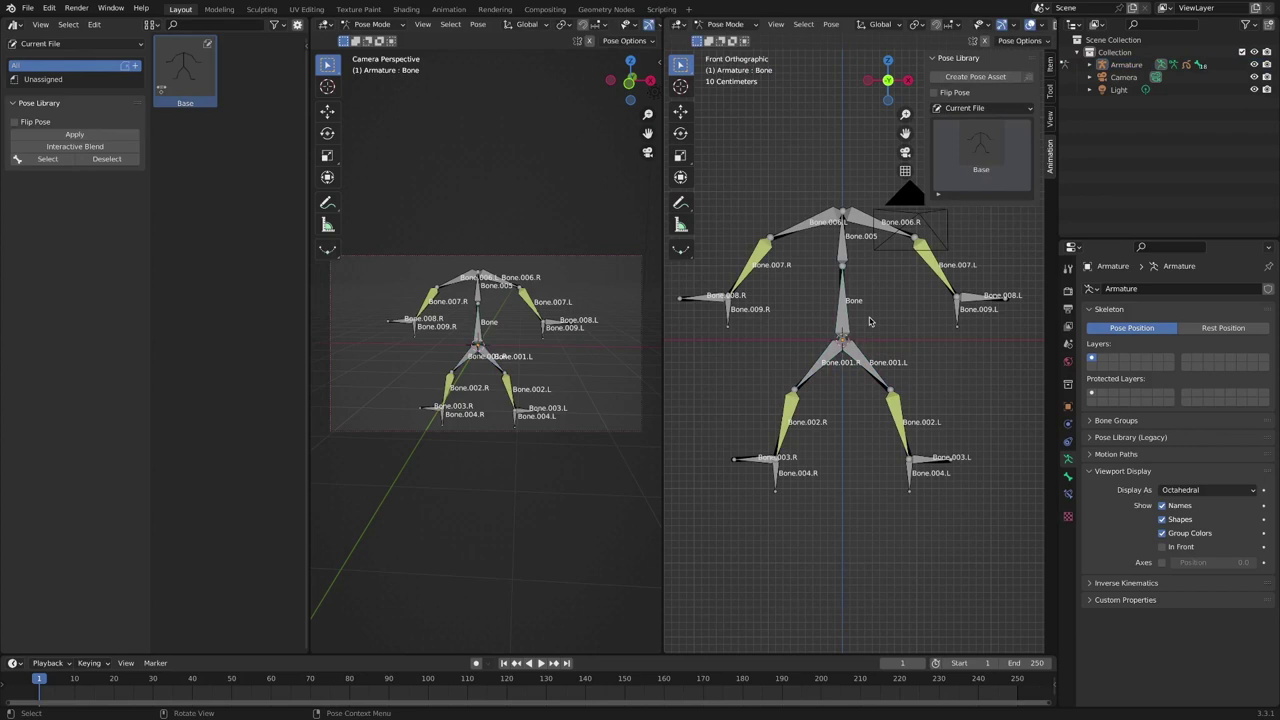
# Step: Test the leg parenting by moving the lower spine bone down, and cancel the move
pyautogui.click(845, 311)
pyautogui.press('g')
pyautogui.rightClick(909, 354)
pyautogui.press('g')
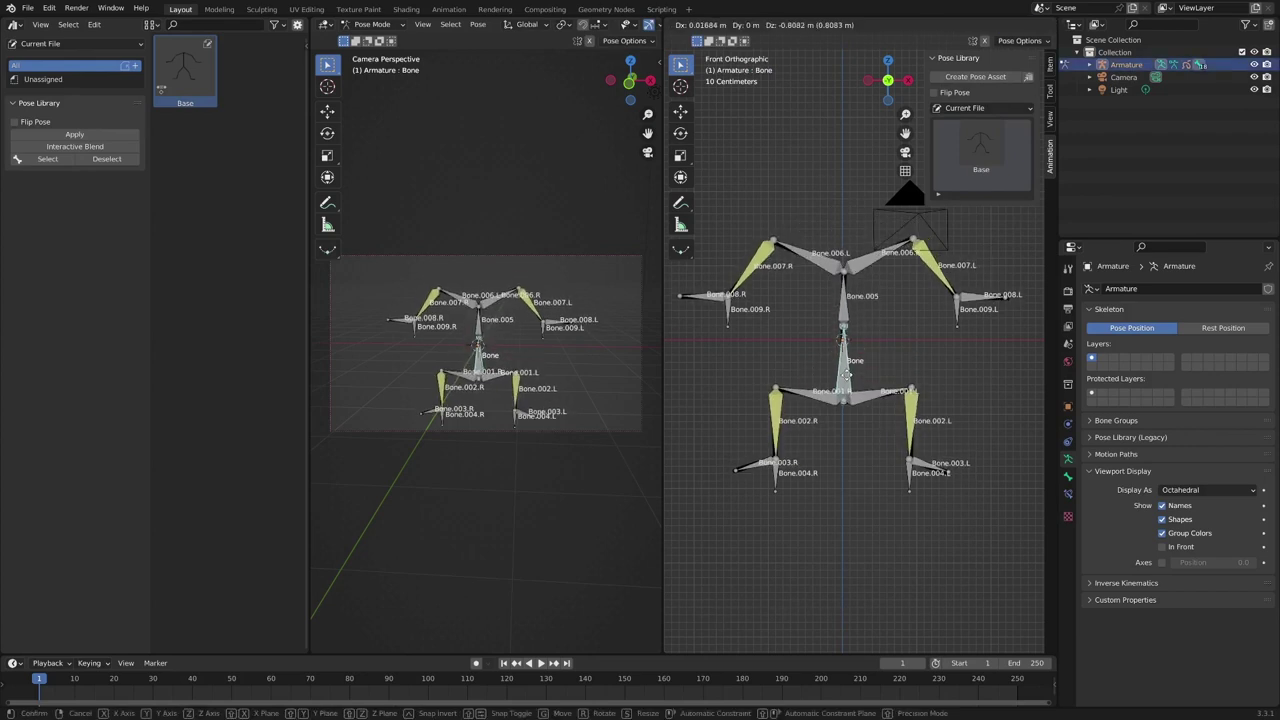
pyautogui.rightClick(844, 370)
# Step: Raise the left foot bone Bone.004.L about 0.74 m and create a pose asset from it
pyautogui.click(910, 478)
pyautogui.press('g')
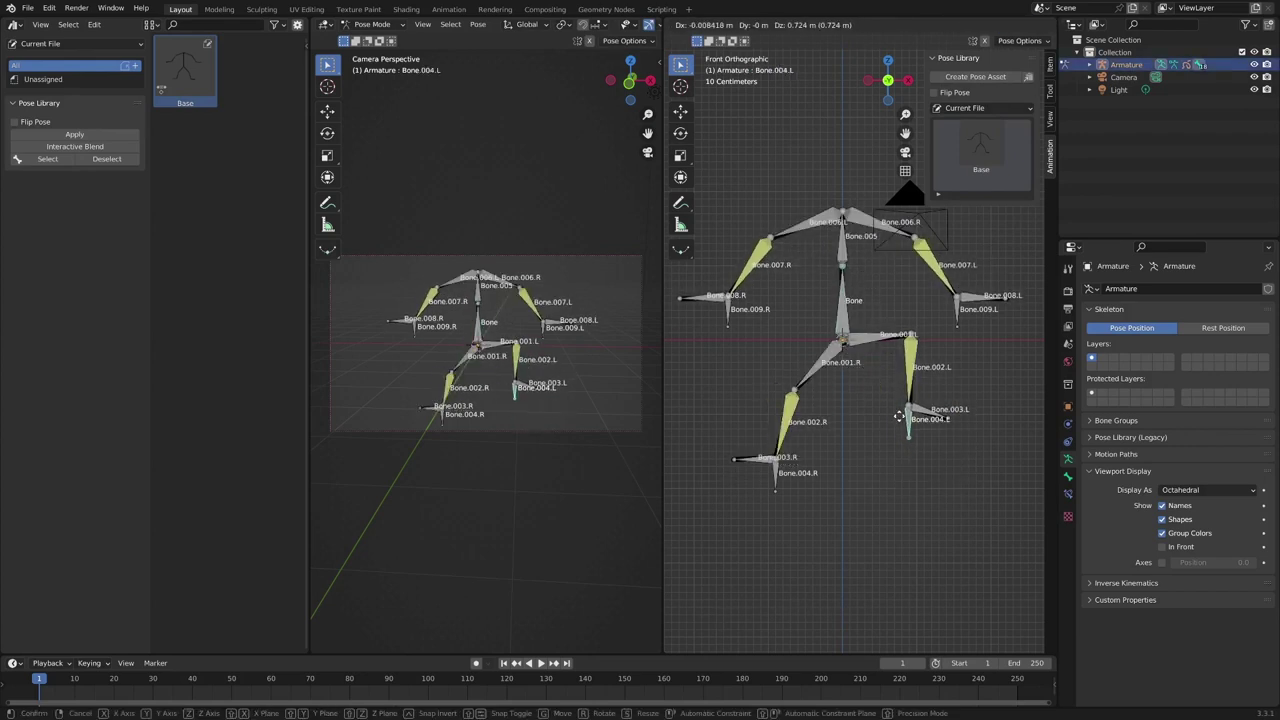
pyautogui.click(906, 412)
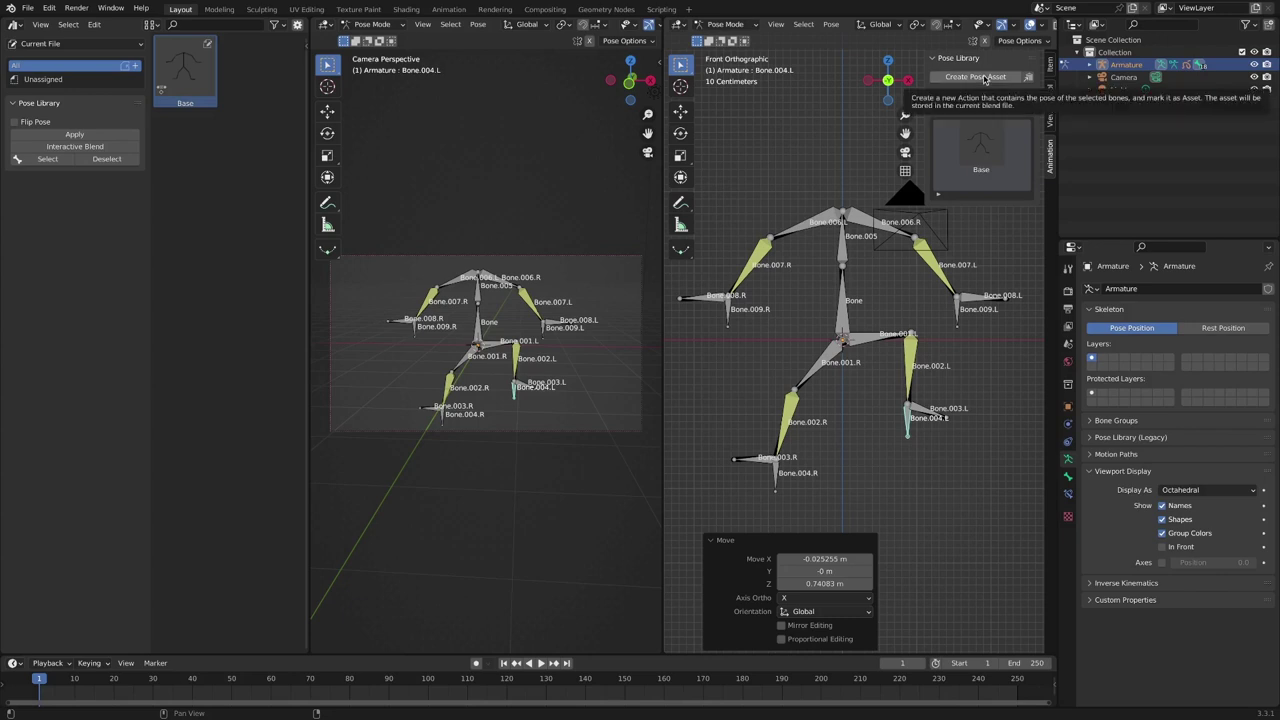
pyautogui.click(988, 80)
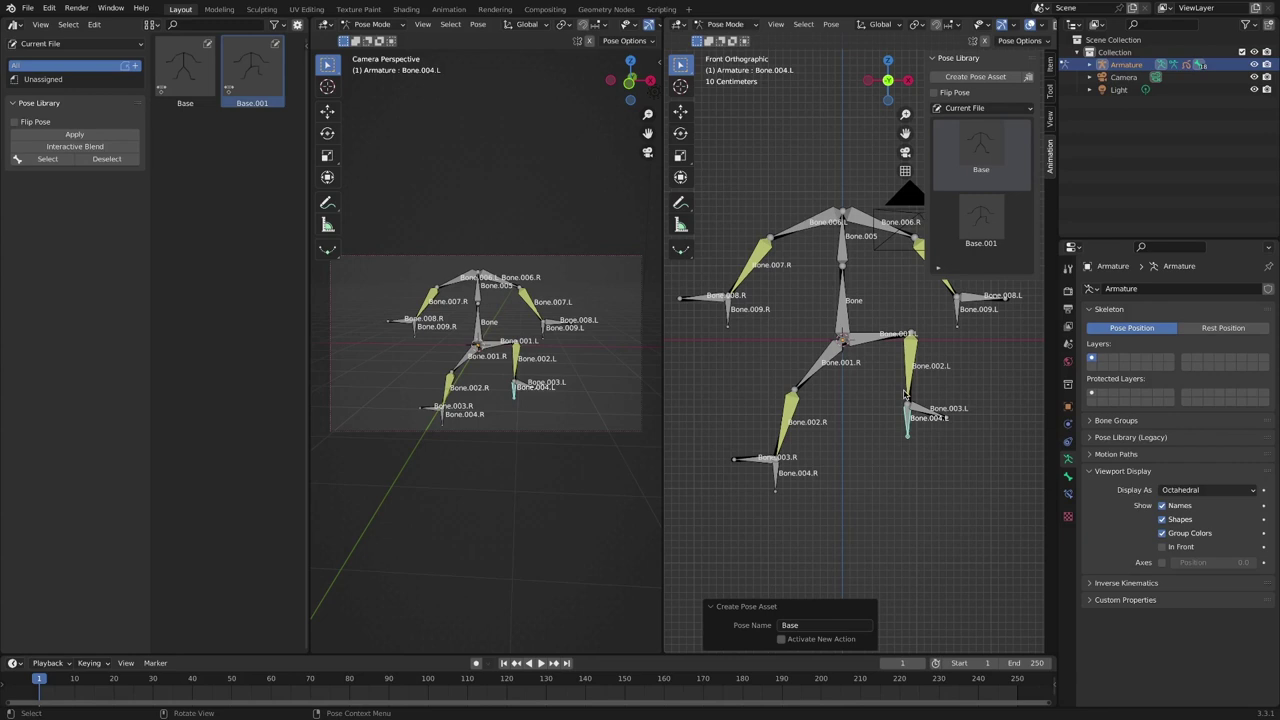
# Step: Apply the Base.001 pose with Flip Pose enabled to raise the right foot, and create a pose asset from both raised feet
pyautogui.click(984, 232)
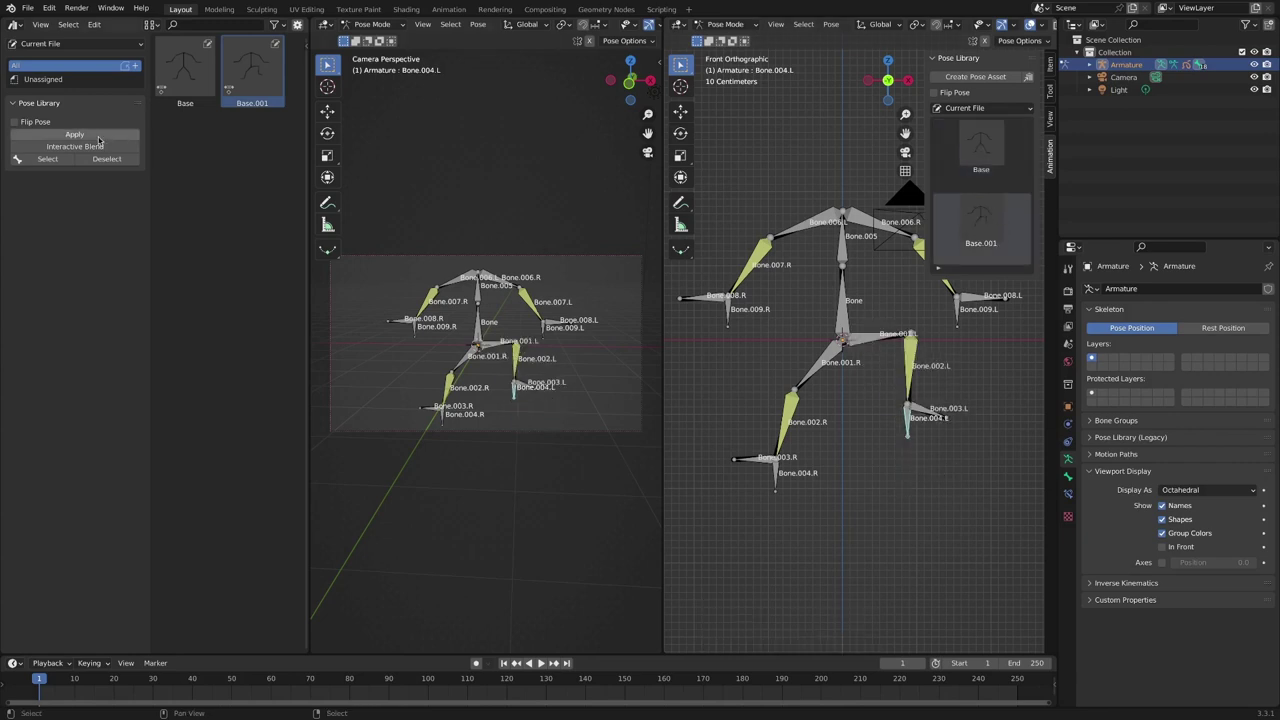
pyautogui.click(47, 159)
pyautogui.click(14, 121)
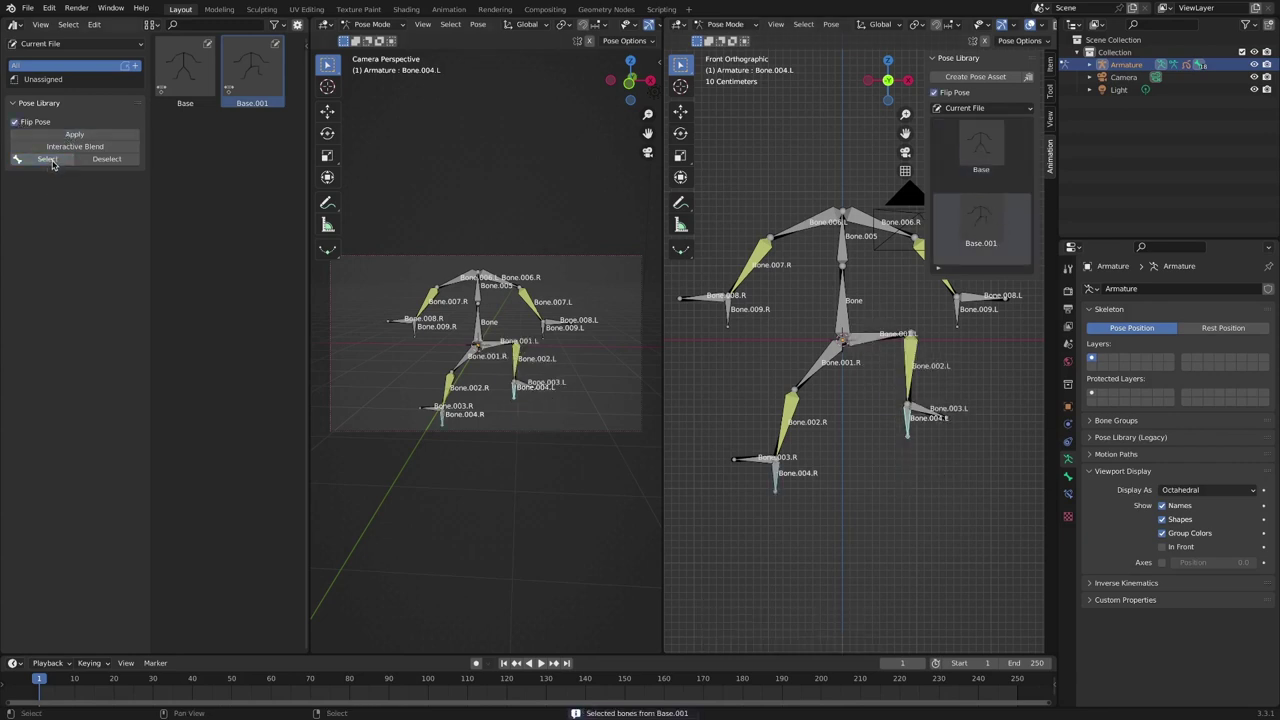
pyautogui.click(73, 135)
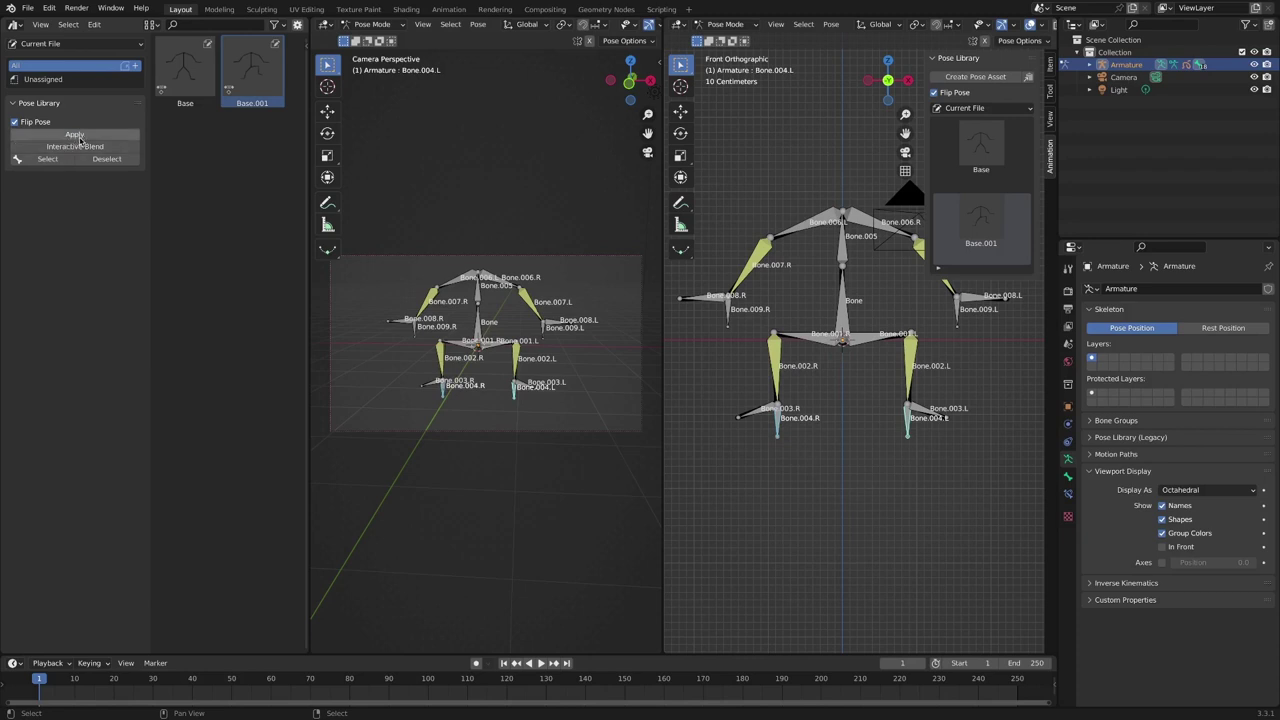
pyautogui.click(986, 78)
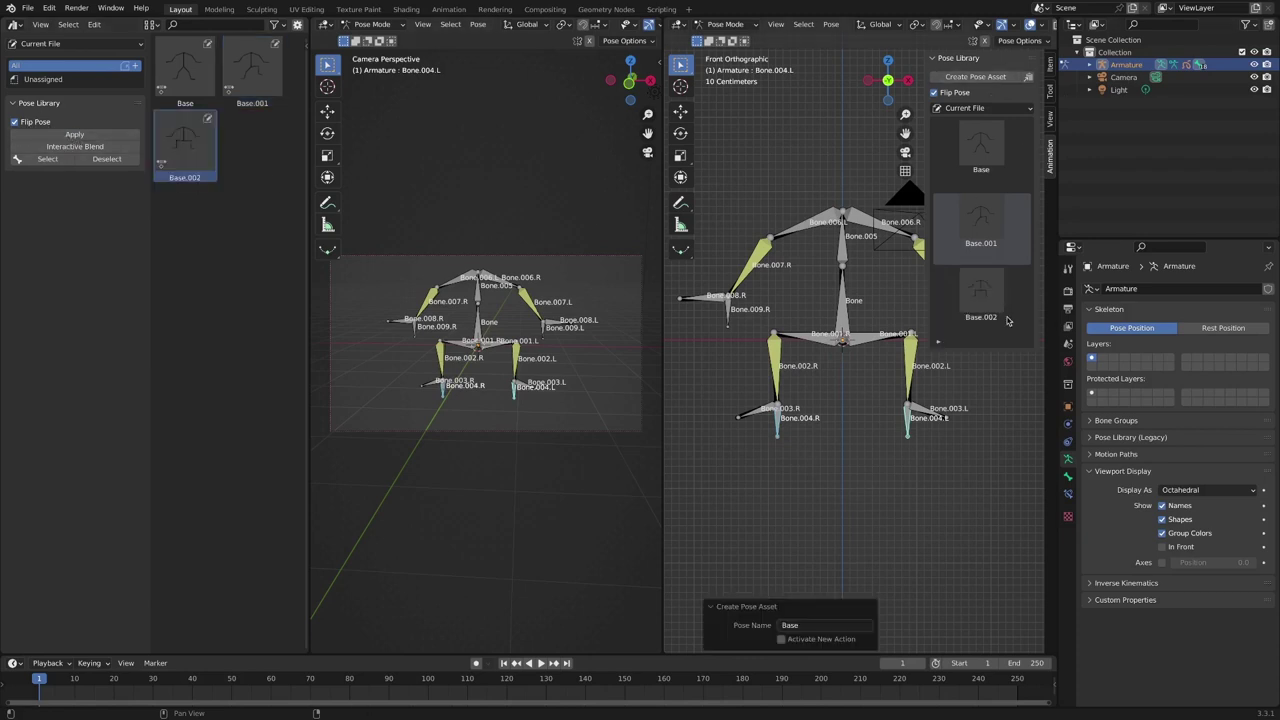
# Step: Apply the Base pose, and try the Base.001 pose on the armature with Flip Pose enabled and disabled
pyautogui.doubleClick(982, 155)
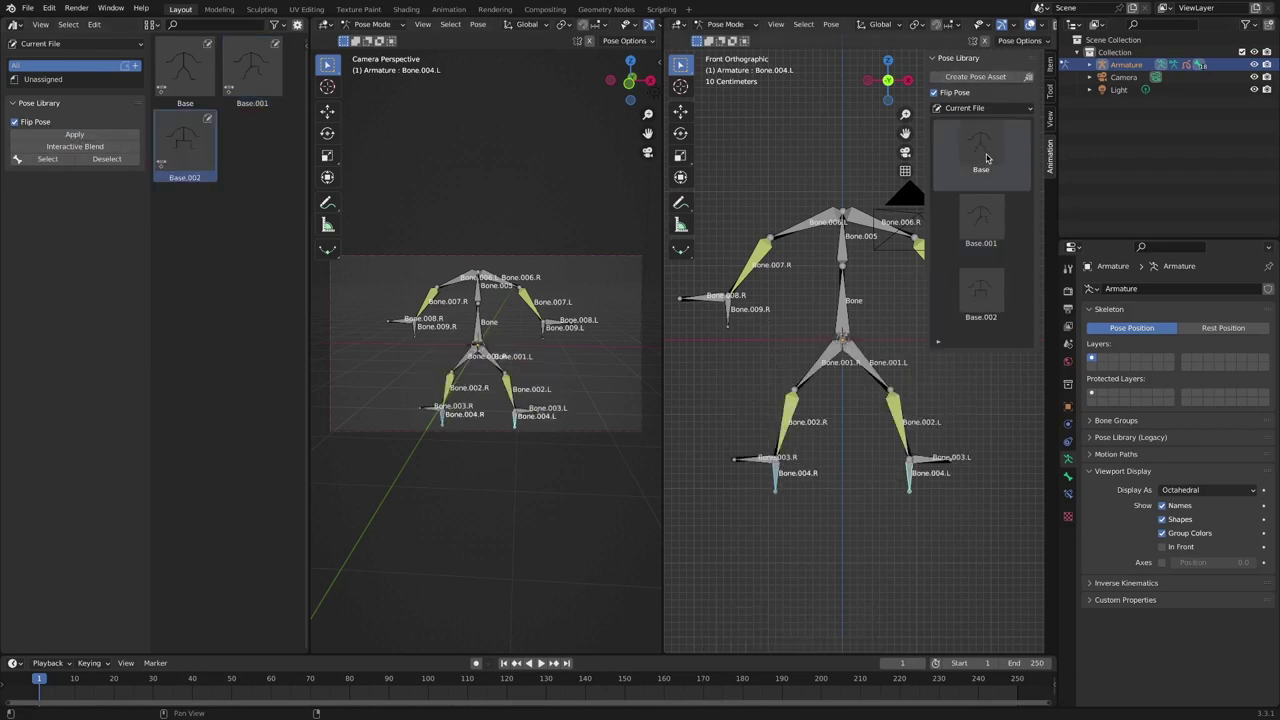
pyautogui.moveTo(989, 231)
pyautogui.mouseDown()
pyautogui.moveTo(1211, 246)
pyautogui.moveTo(992, 242)
pyautogui.mouseUp()
pyautogui.moveTo(1003, 299)
pyautogui.mouseDown()
pyautogui.moveTo(1033, 301)
pyautogui.moveTo(1000, 296)
pyautogui.mouseUp()
pyautogui.moveTo(977, 231); pyautogui.dragTo(1267, 211)
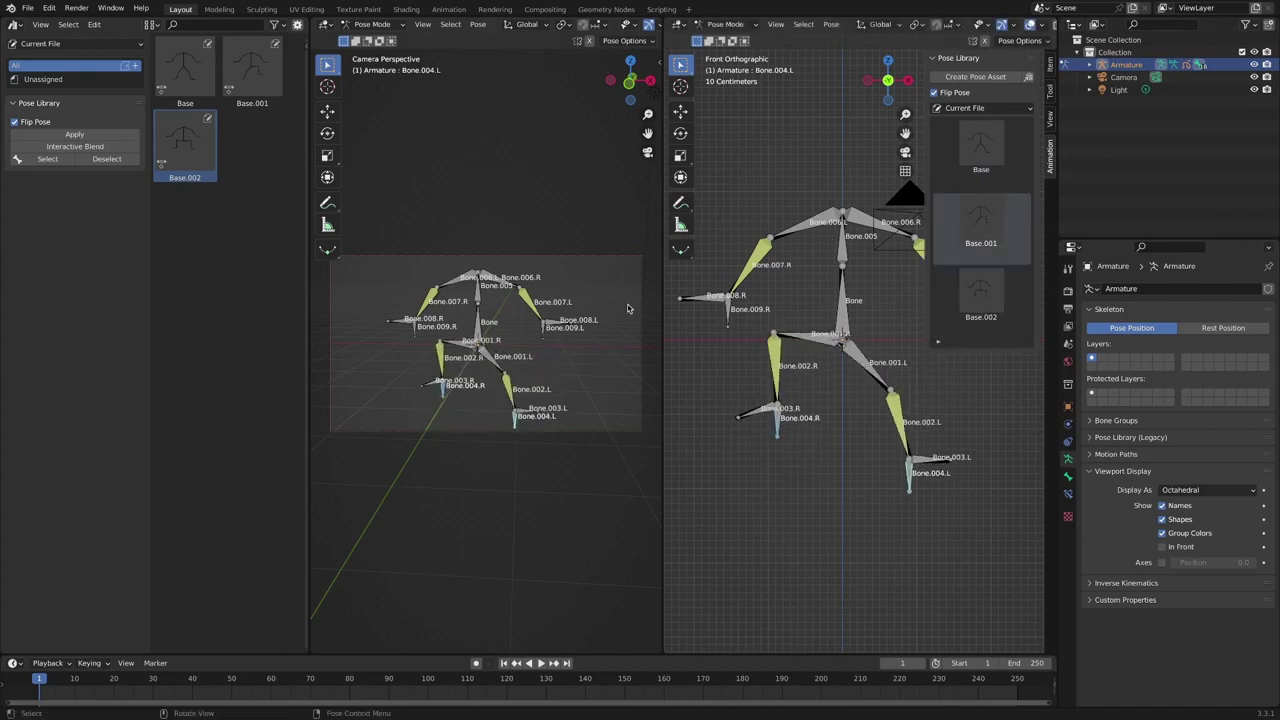
pyautogui.click(32, 123)
pyautogui.doubleClick(981, 225)
pyautogui.moveTo(976, 226); pyautogui.dragTo(992, 218)
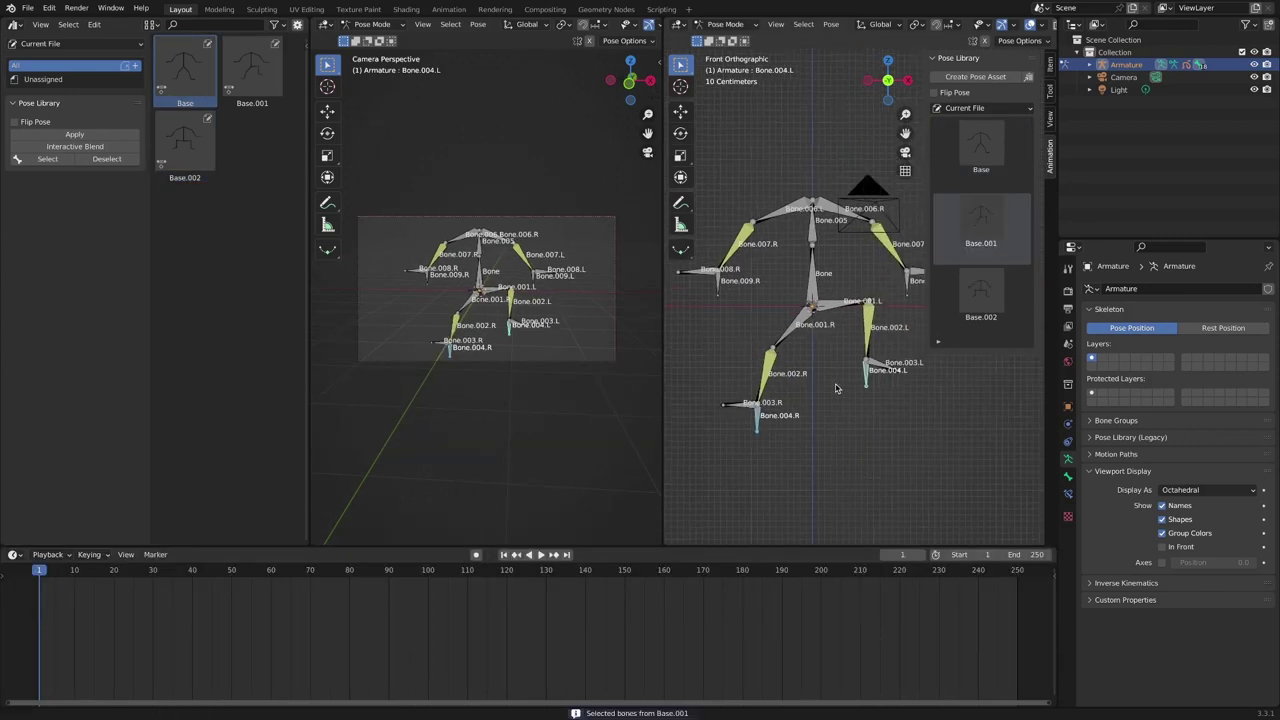
# Step: Apply the Base pose and keyframe all bones at frames 1 and 20
pyautogui.click(981, 145)
pyautogui.click(114, 570)
pyautogui.press('i')
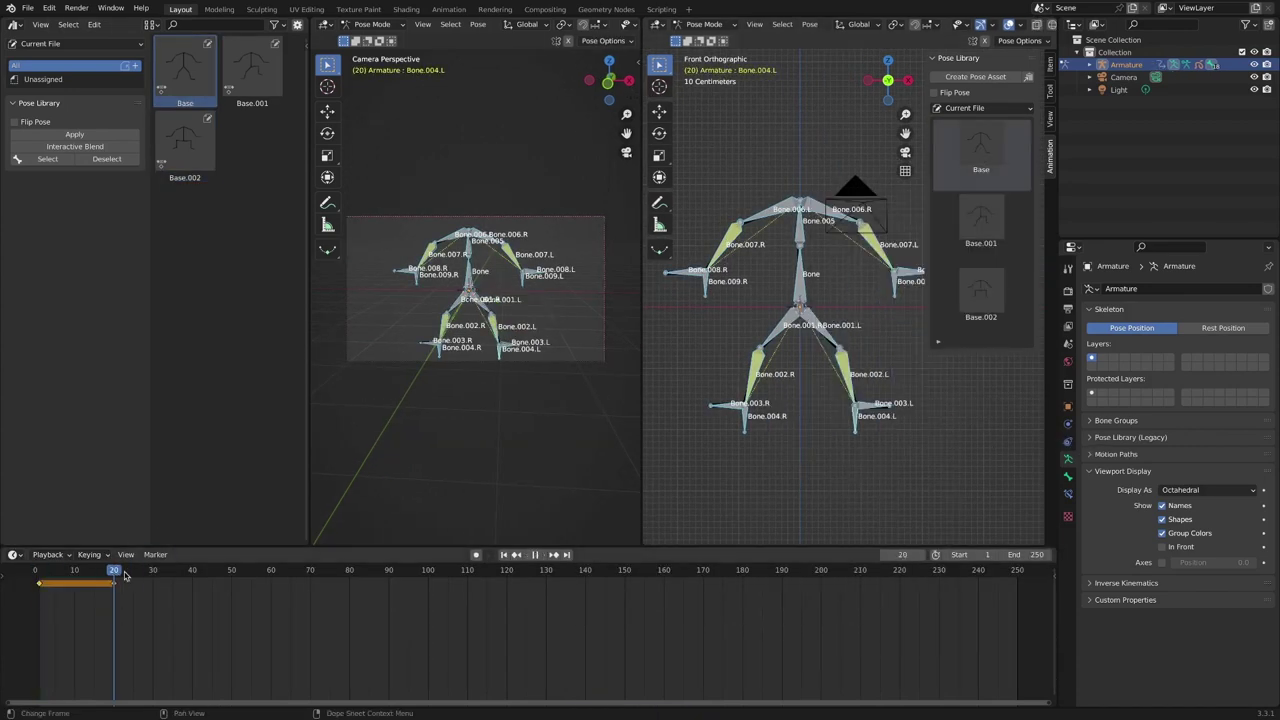
# Step: Keyframe the armature at frame 25 in the Base.002 pose with the lower spine bone moved down
pyautogui.click(134, 570)
pyautogui.click(980, 295)
pyautogui.click(800, 278)
pyautogui.press('g')
pyautogui.click(896, 422)
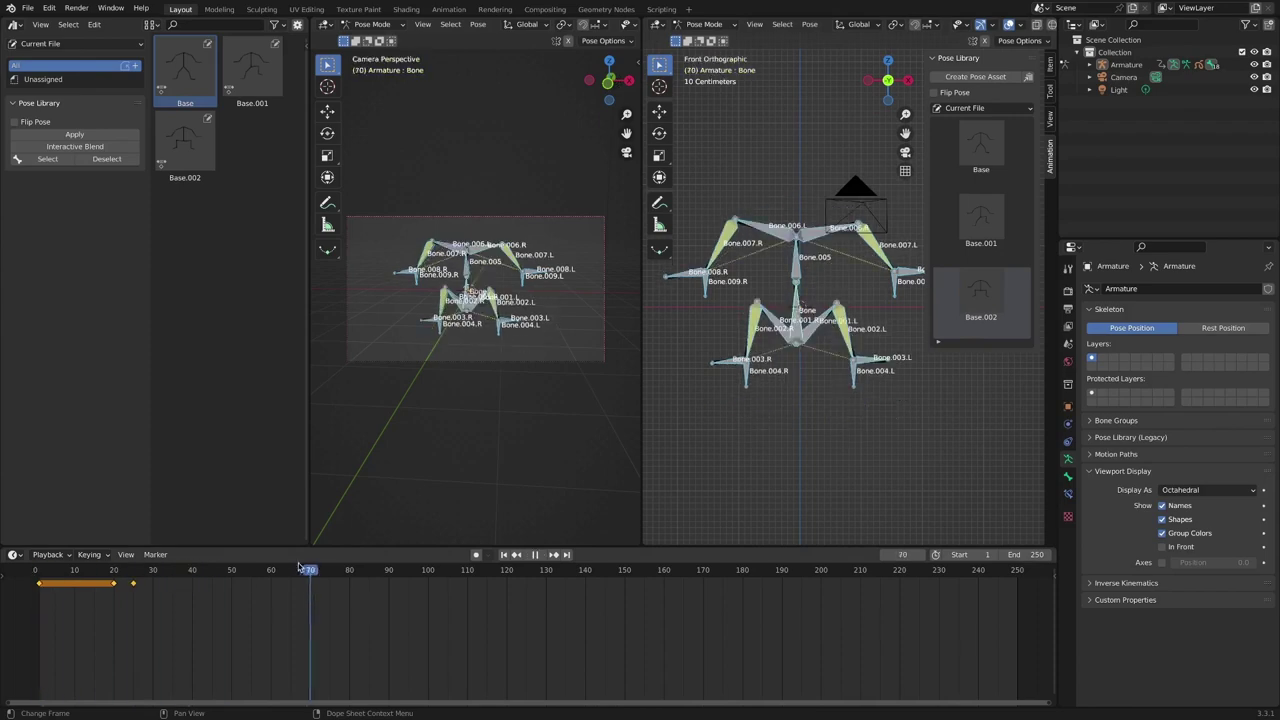